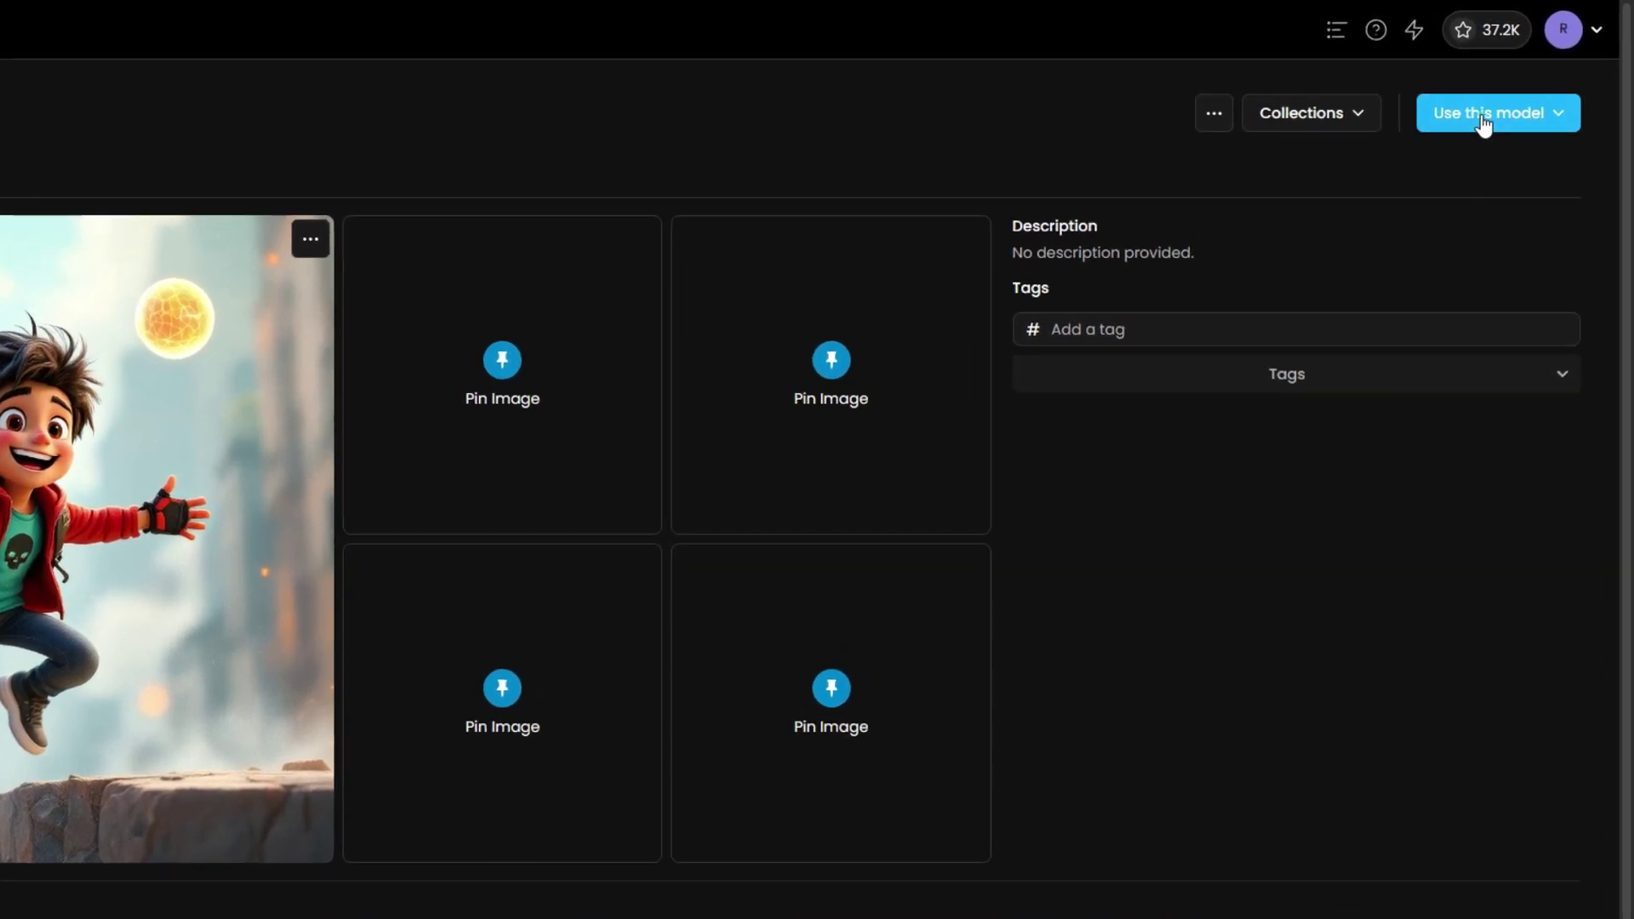
Load the Arcade Hero model into the image generator using 'Use this model' > Generate.
left_click(1483, 123)
left_click(1458, 167)
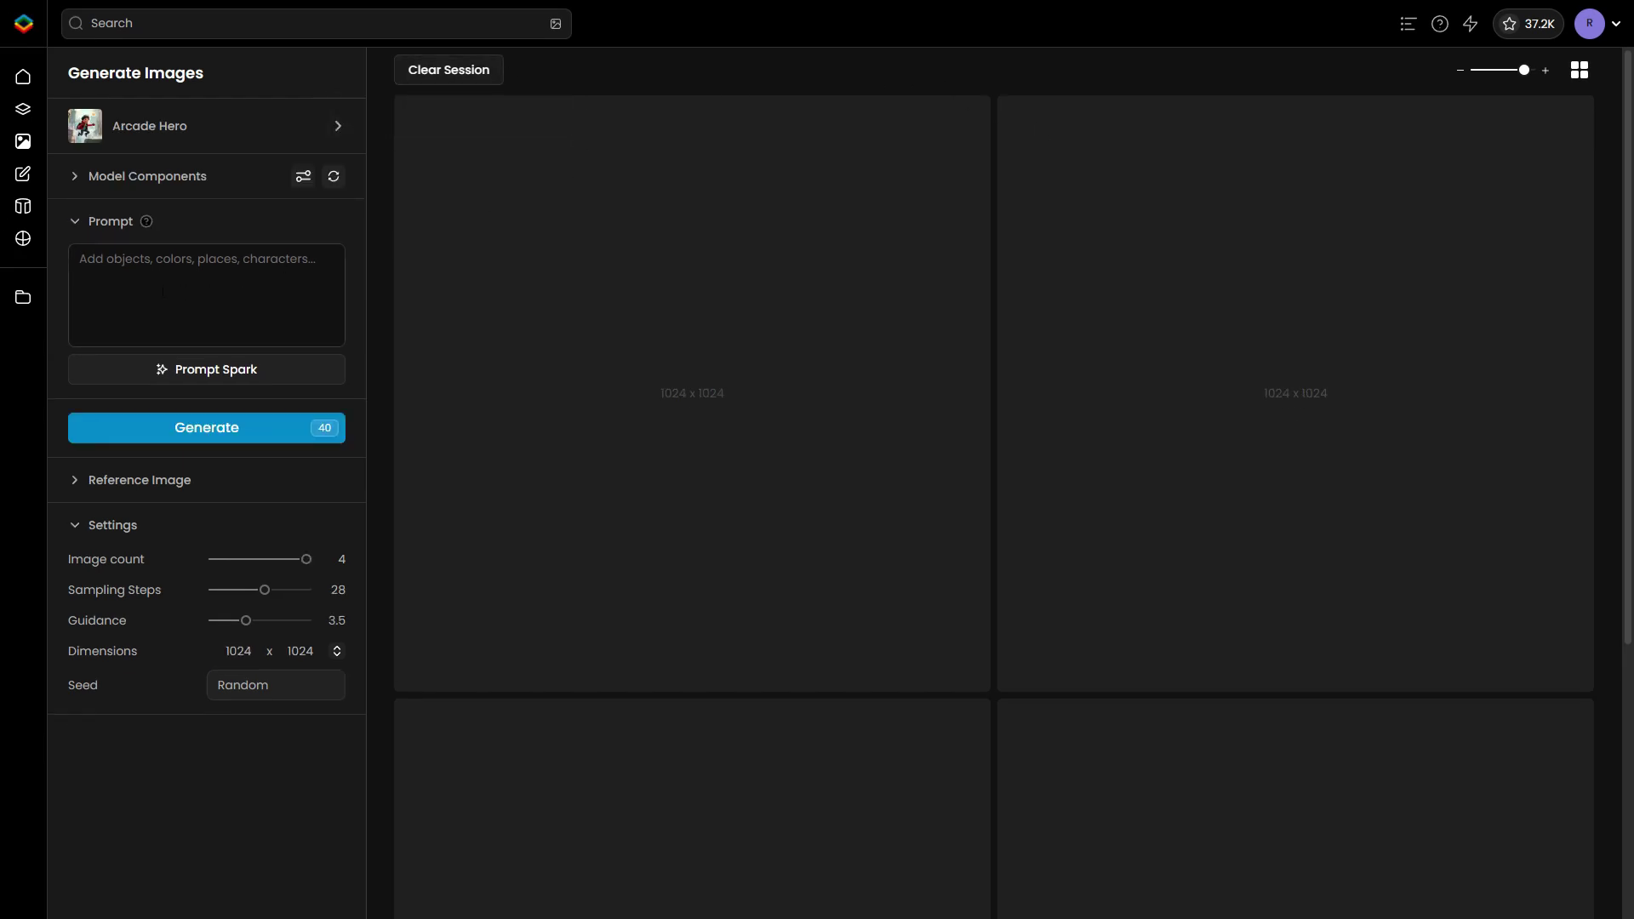
Prompt 'a boy running in the streets of Paris', choose the rain-soaked Prompt Spark suggestion, and generate.
left_click(163, 291)
type("a boy run")
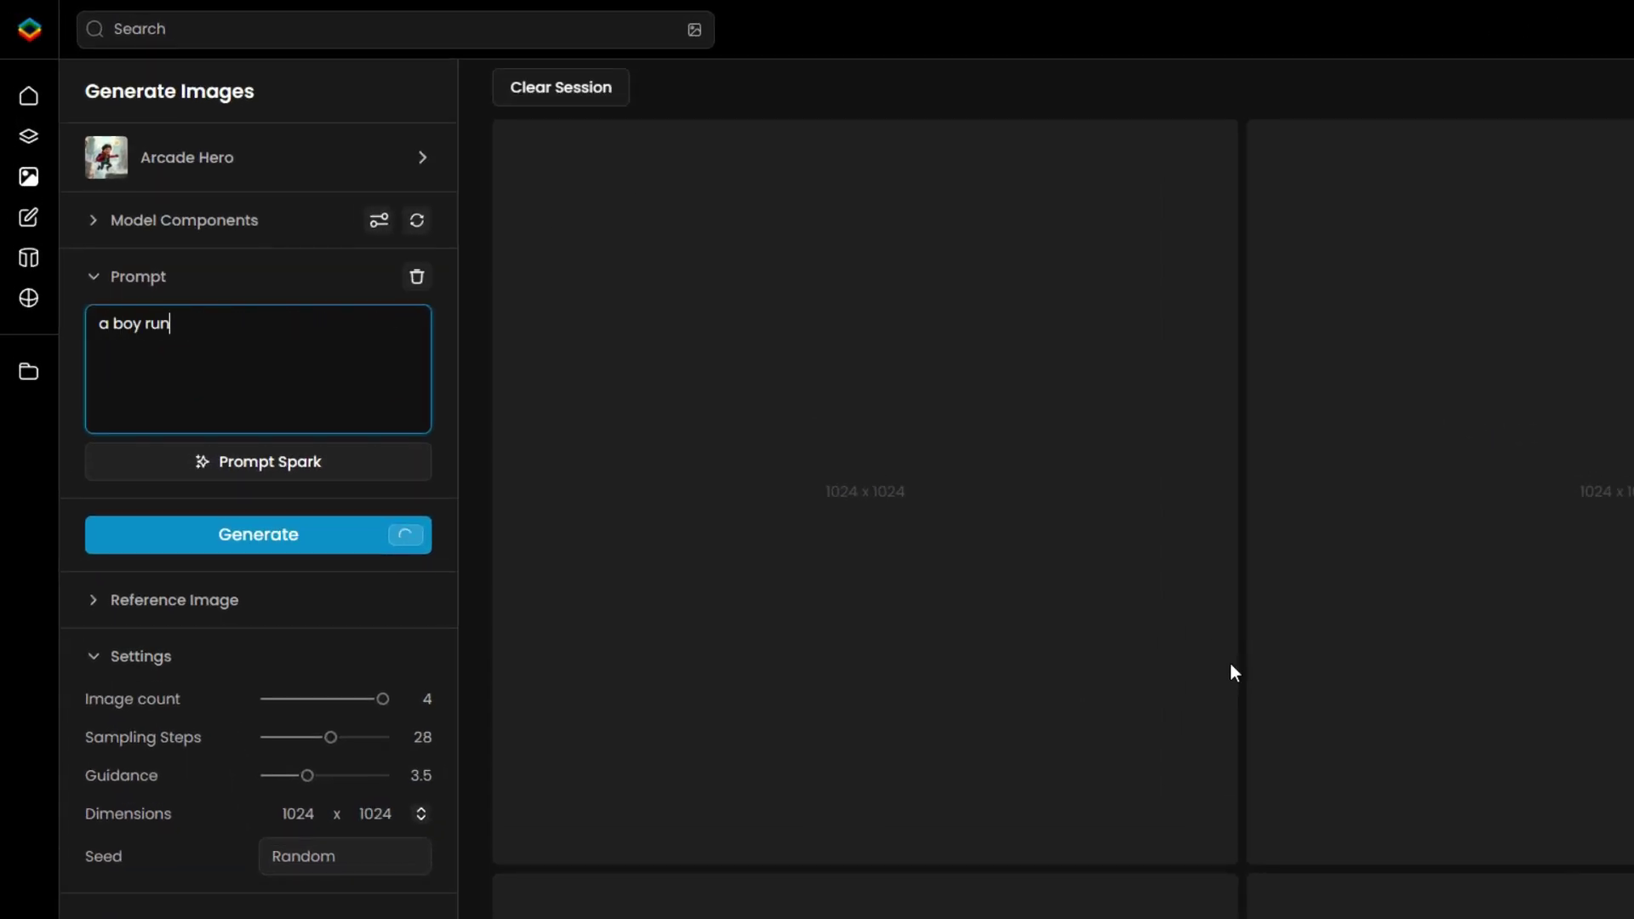
type("ning in the streets of Paris")
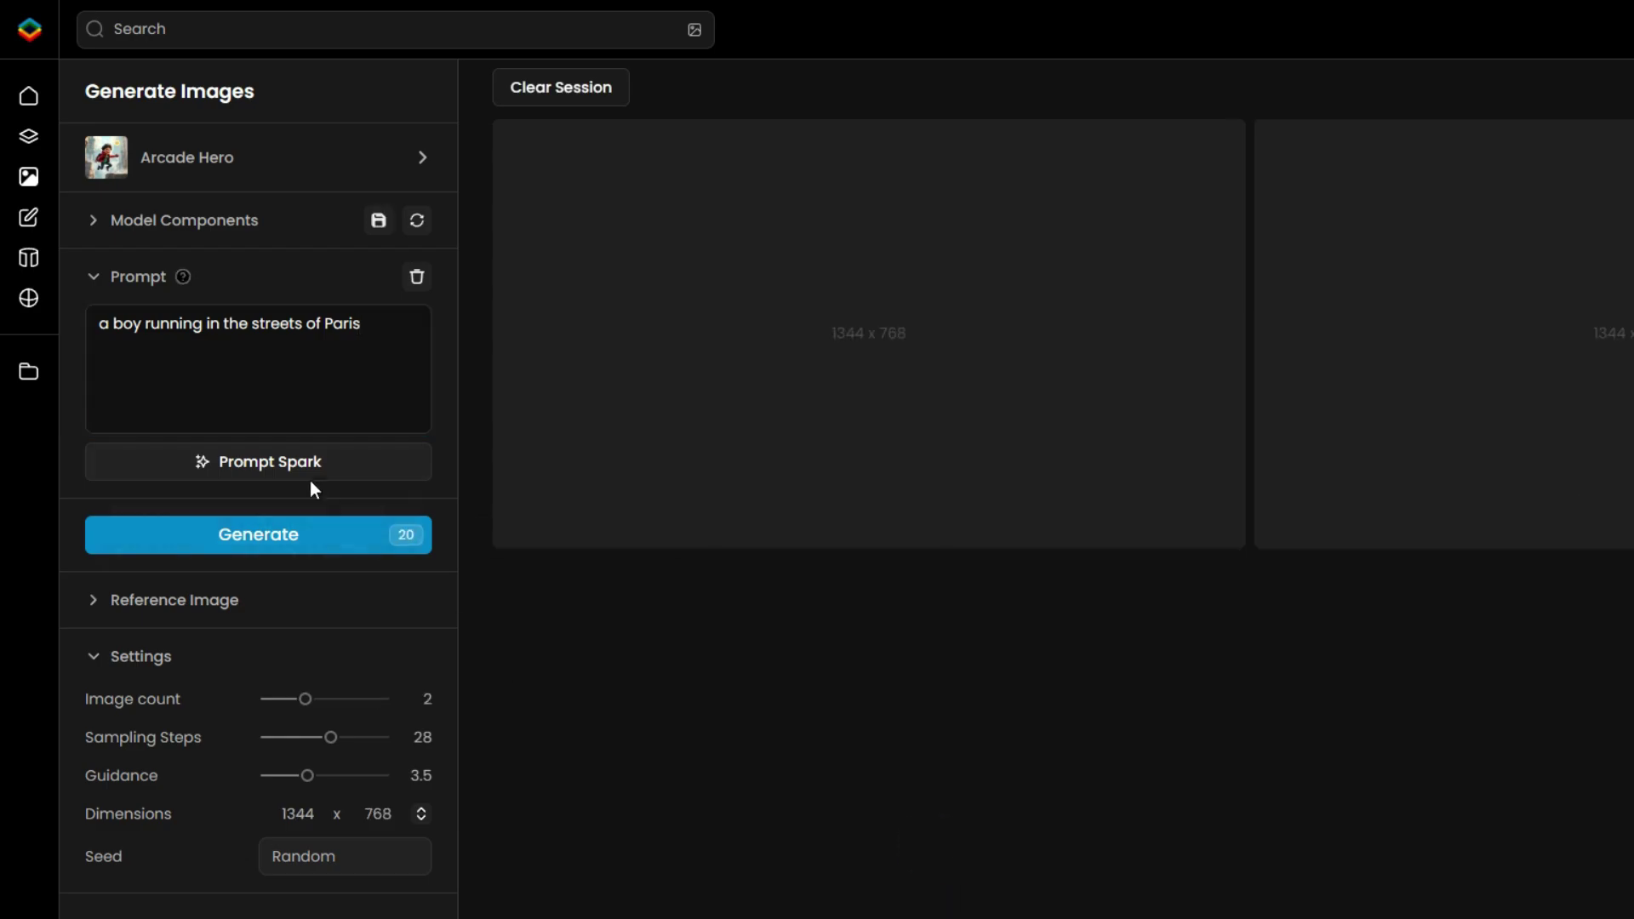
left_click(307, 466)
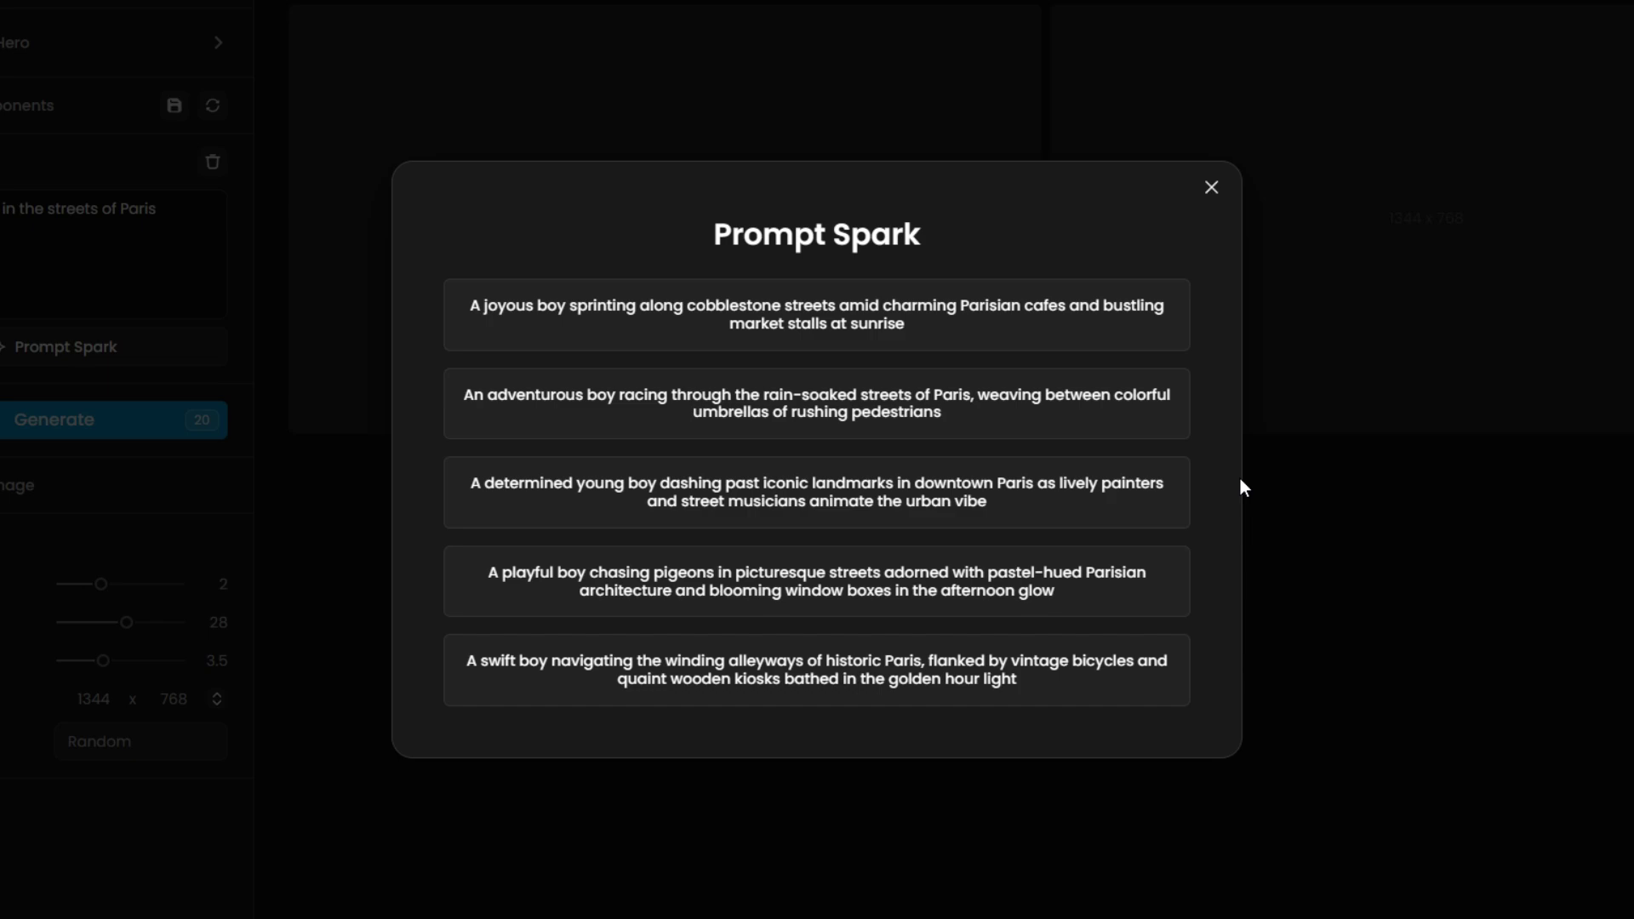
left_click(840, 406)
left_click(69, 418)
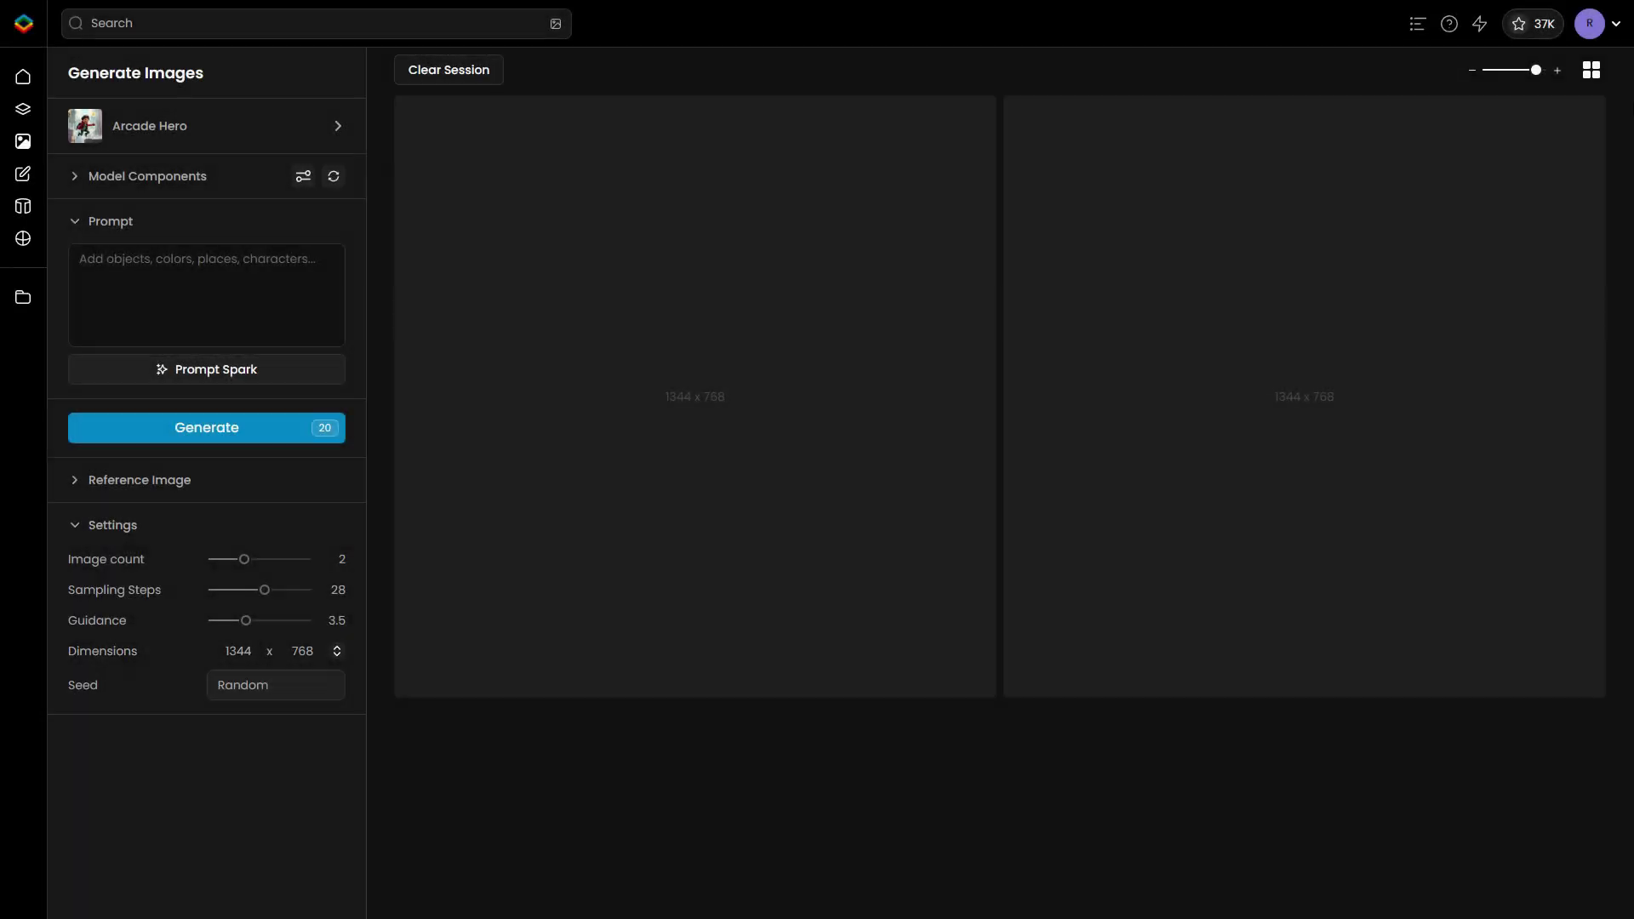
Switch the results grid to Masonry and generate images of a boy running in Paris.
left_click(1590, 70)
left_click(1535, 139)
left_click(191, 289)
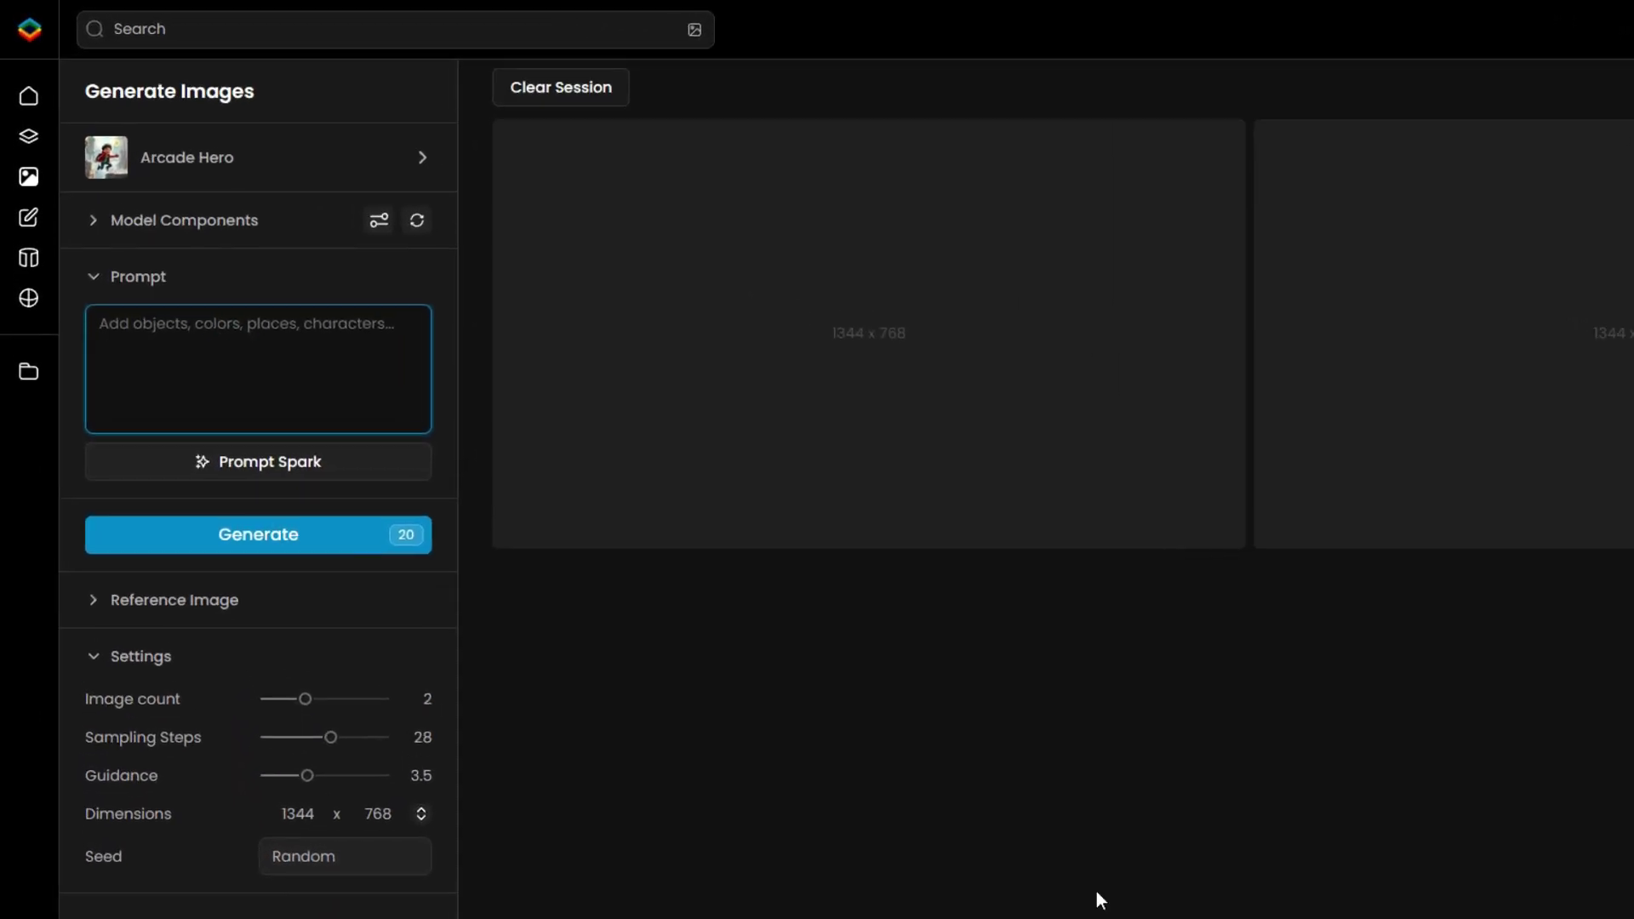
type("a boy running")
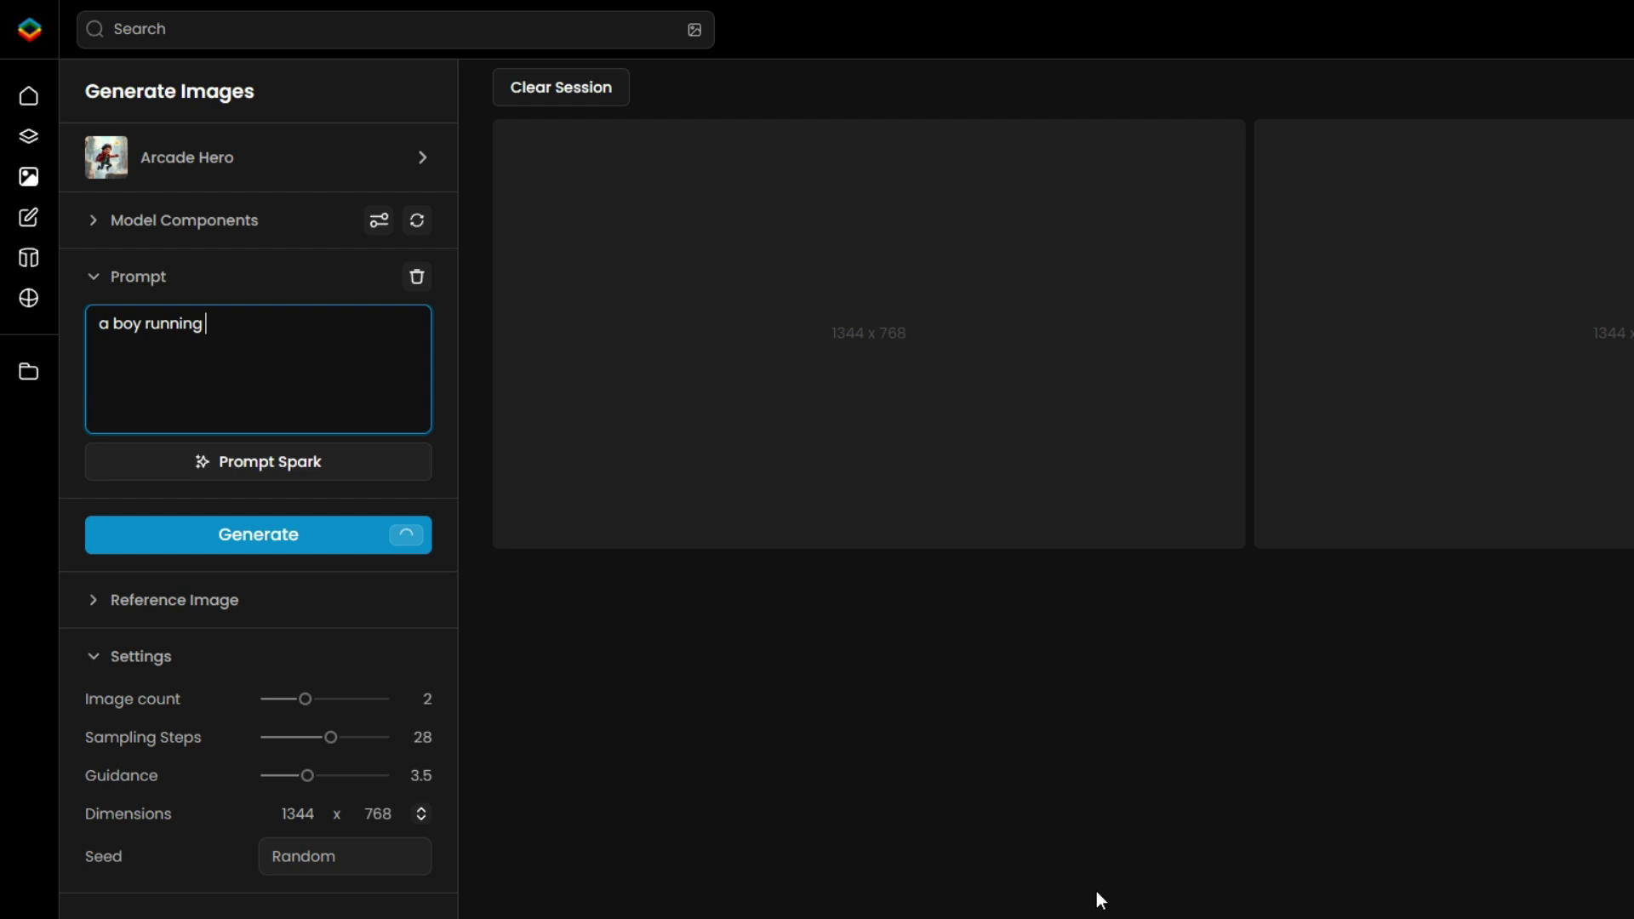
type(" in the streets of Paris")
left_click(306, 547)
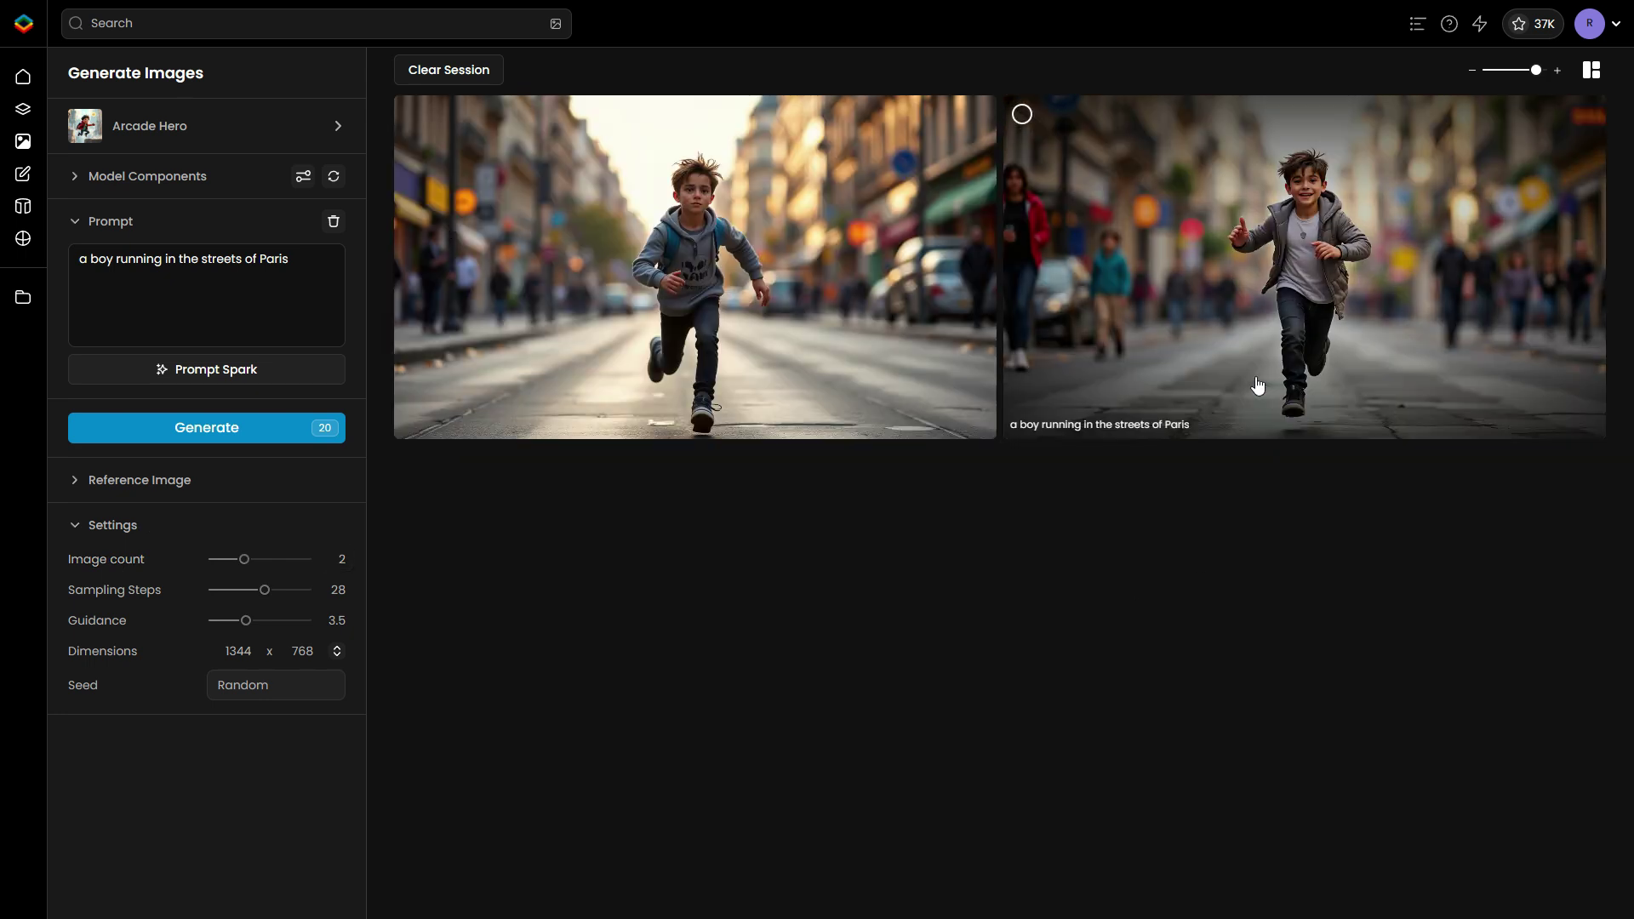
Review both generated images full size, then close the viewer.
left_click(620, 327)
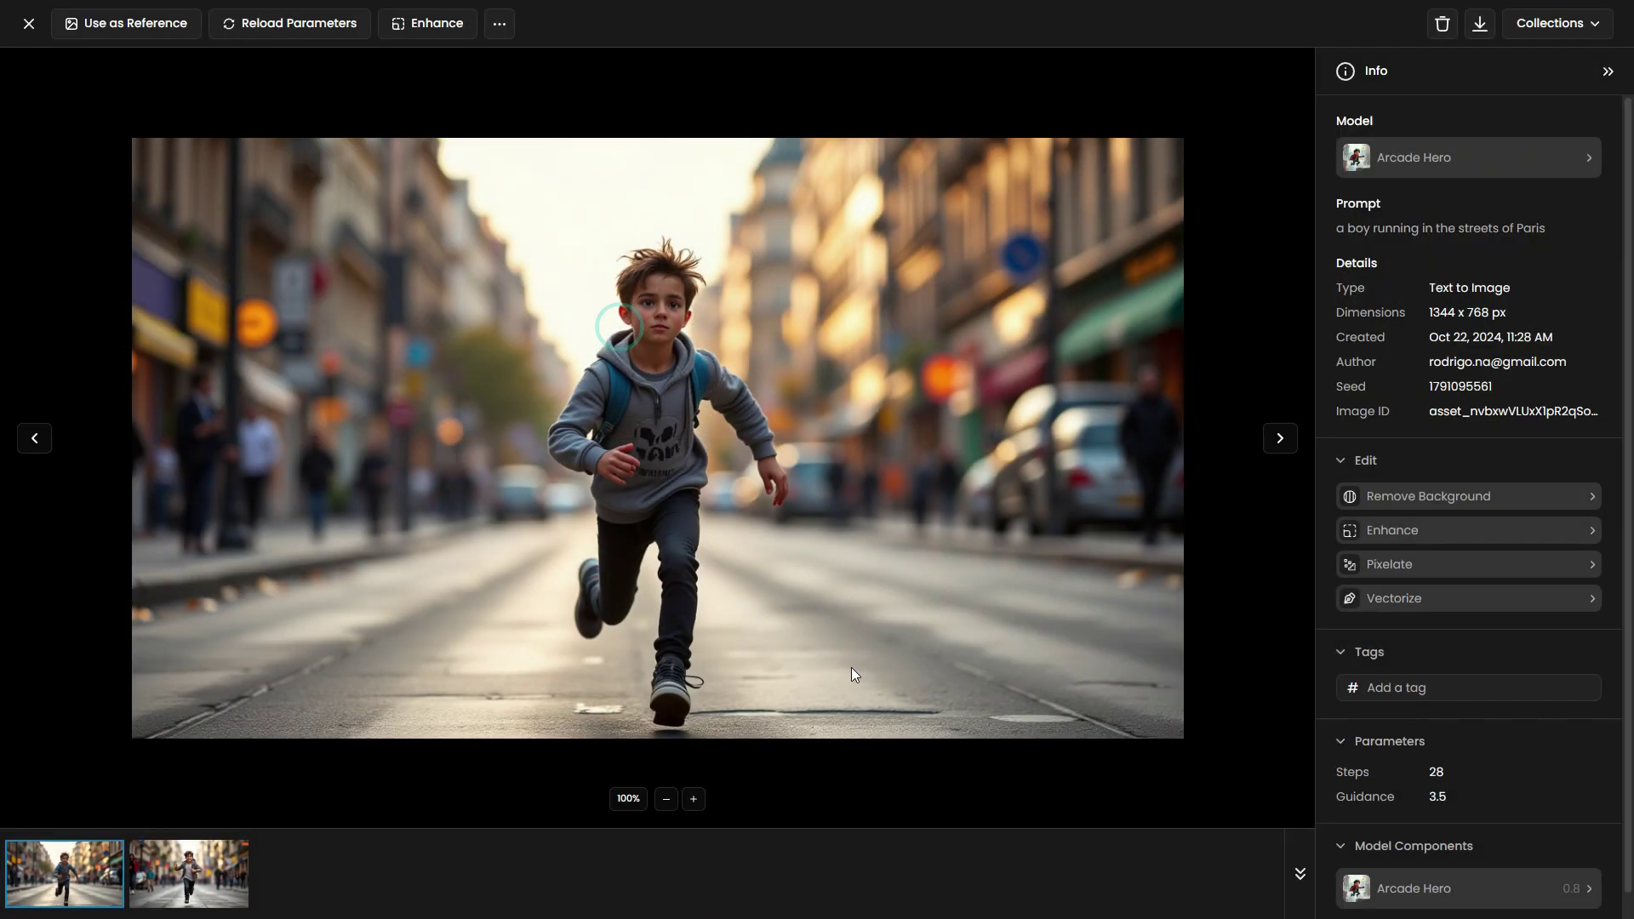
left_click(1278, 438)
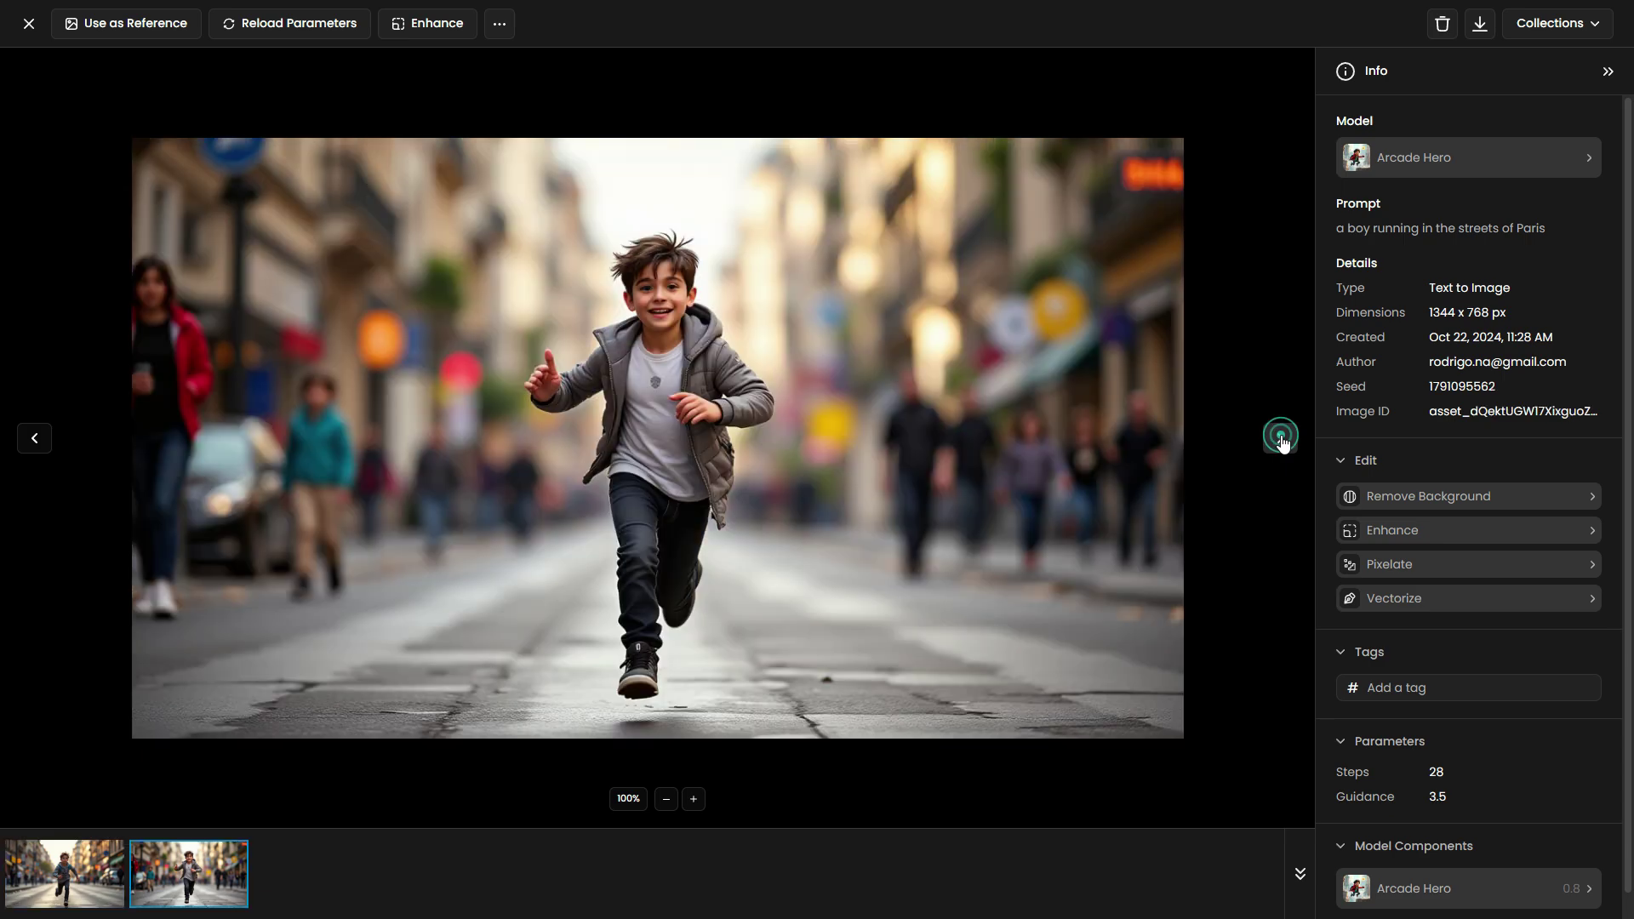
left_click(28, 23)
left_click(77, 260)
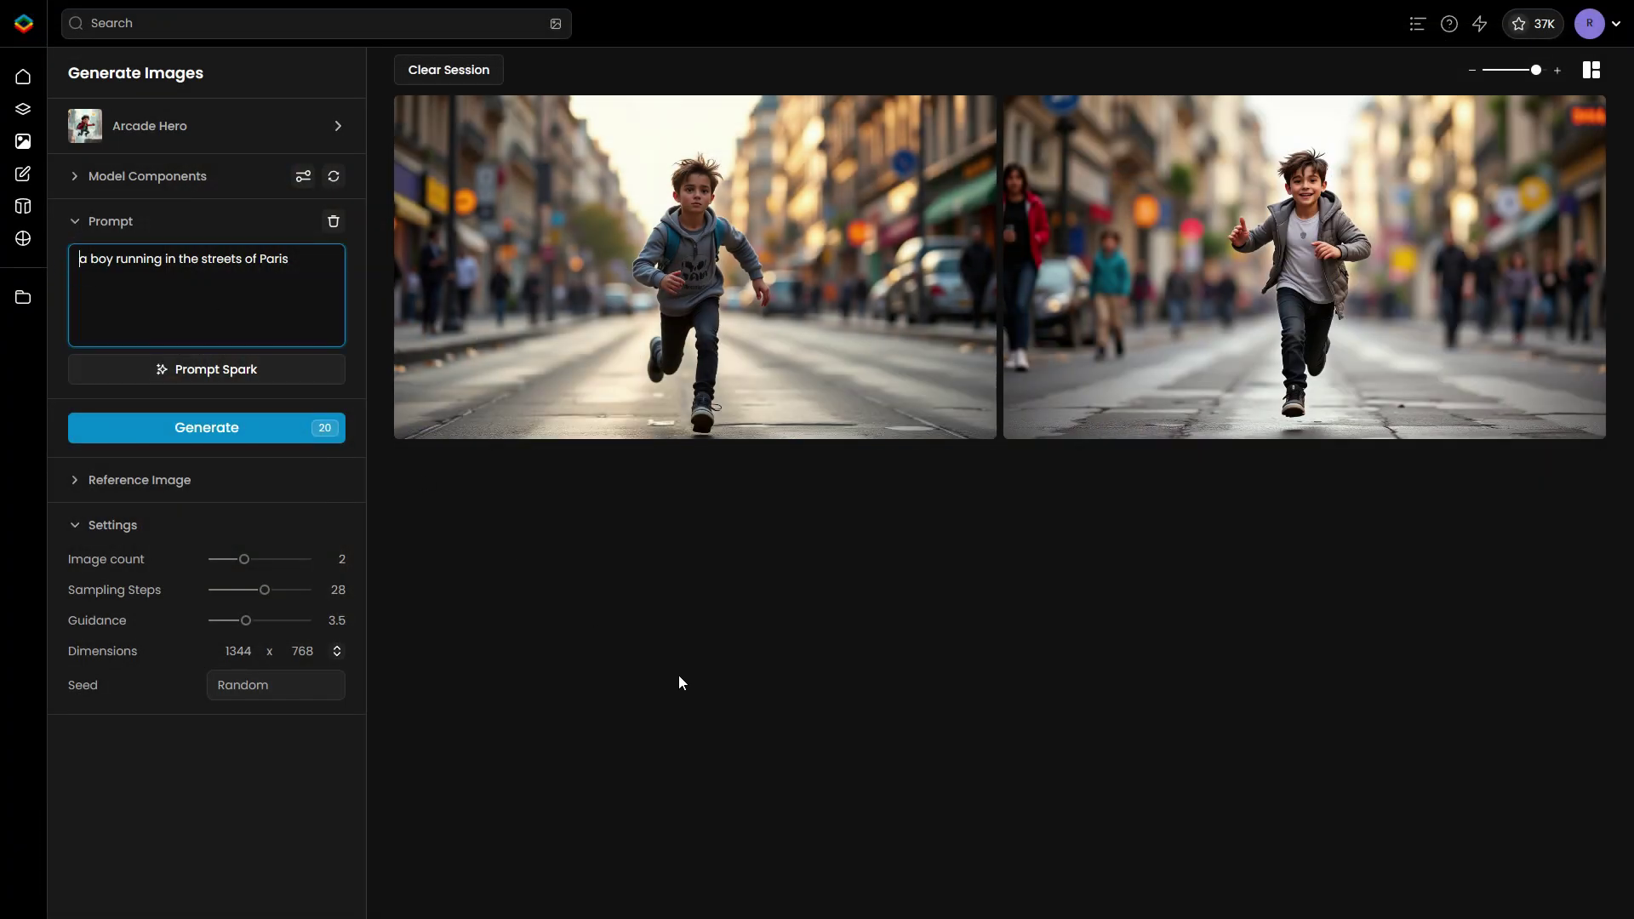
Generate 'Stylized 3D Animation,' images of the boy in Paris, then of a selfie at the Arc de Triomphe.
key("Return")
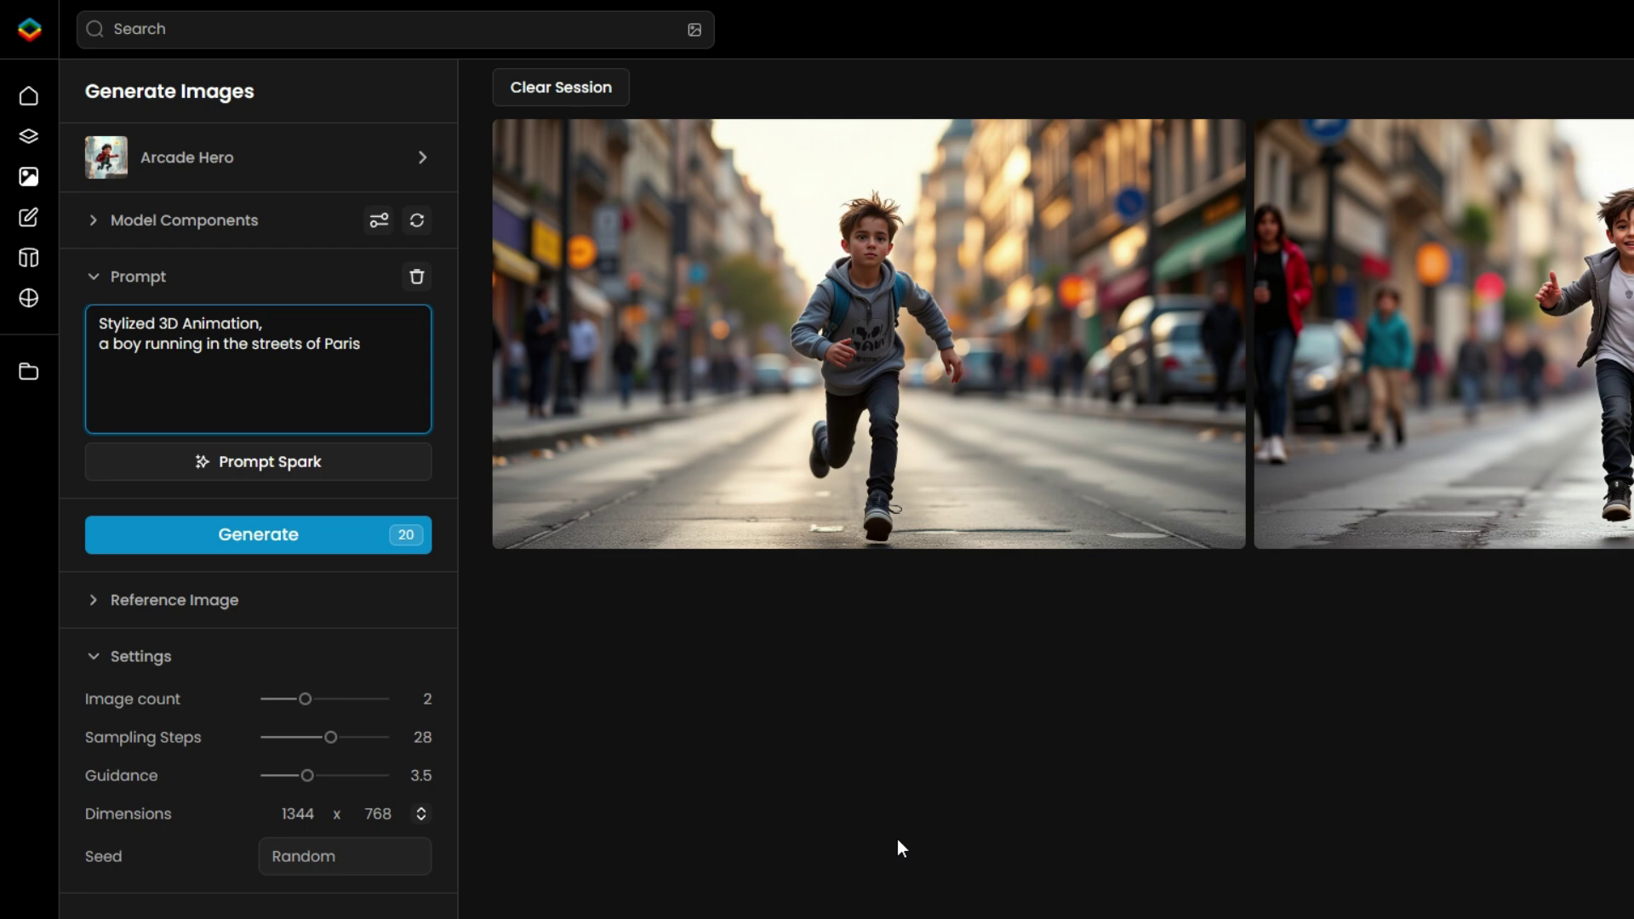
left_click(233, 534)
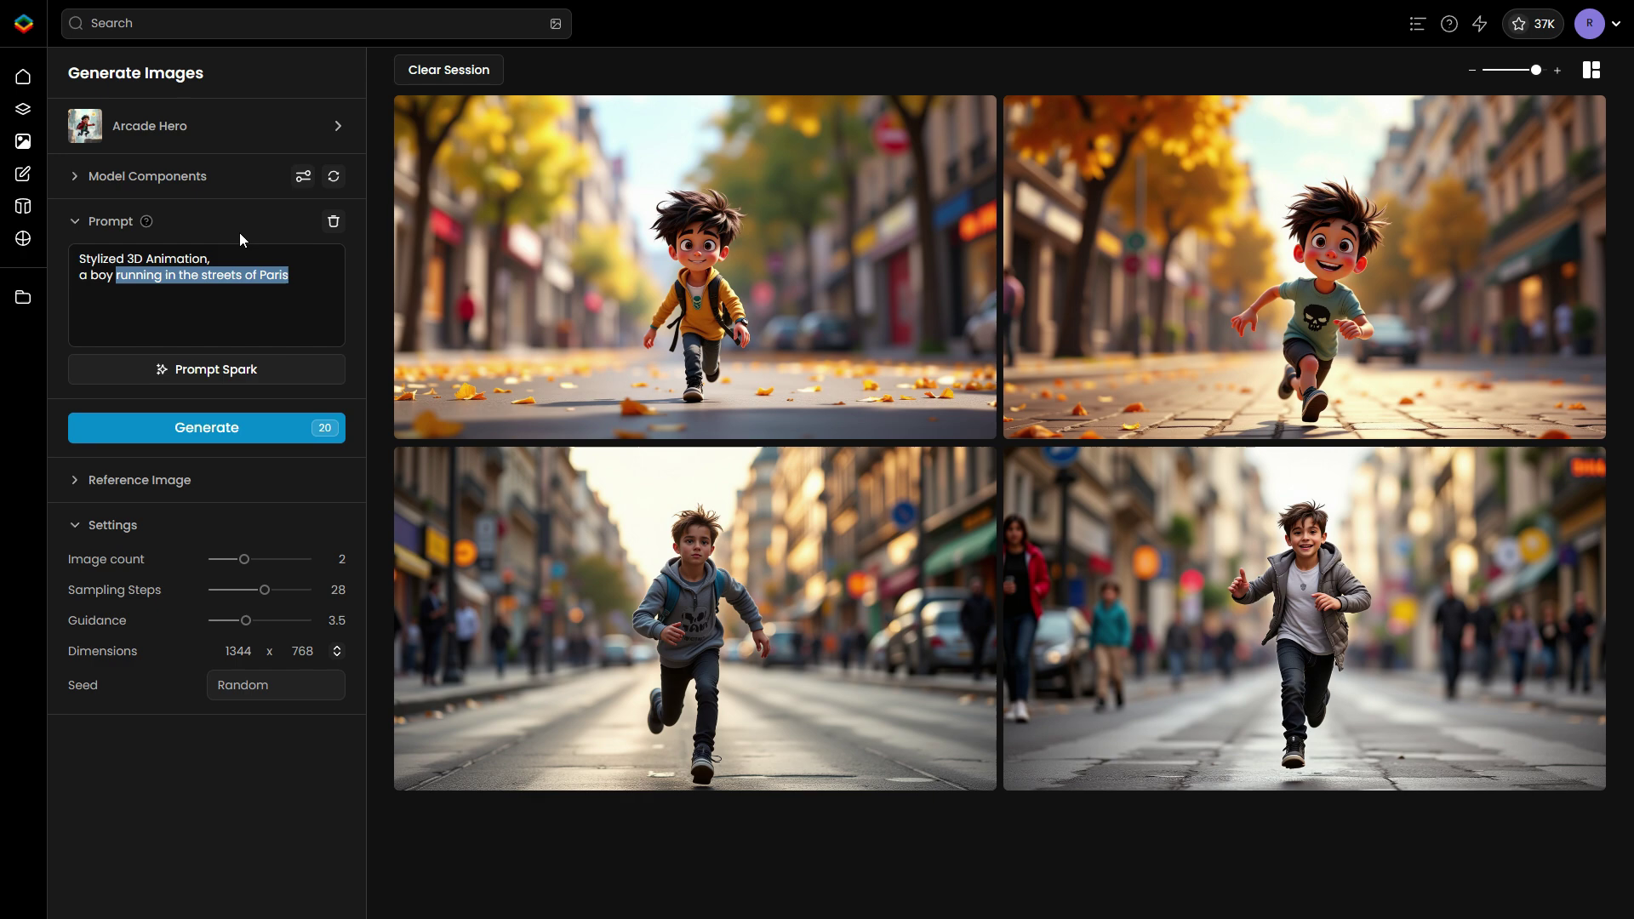
type("takes a selfie in front of the Arc de Triomphe")
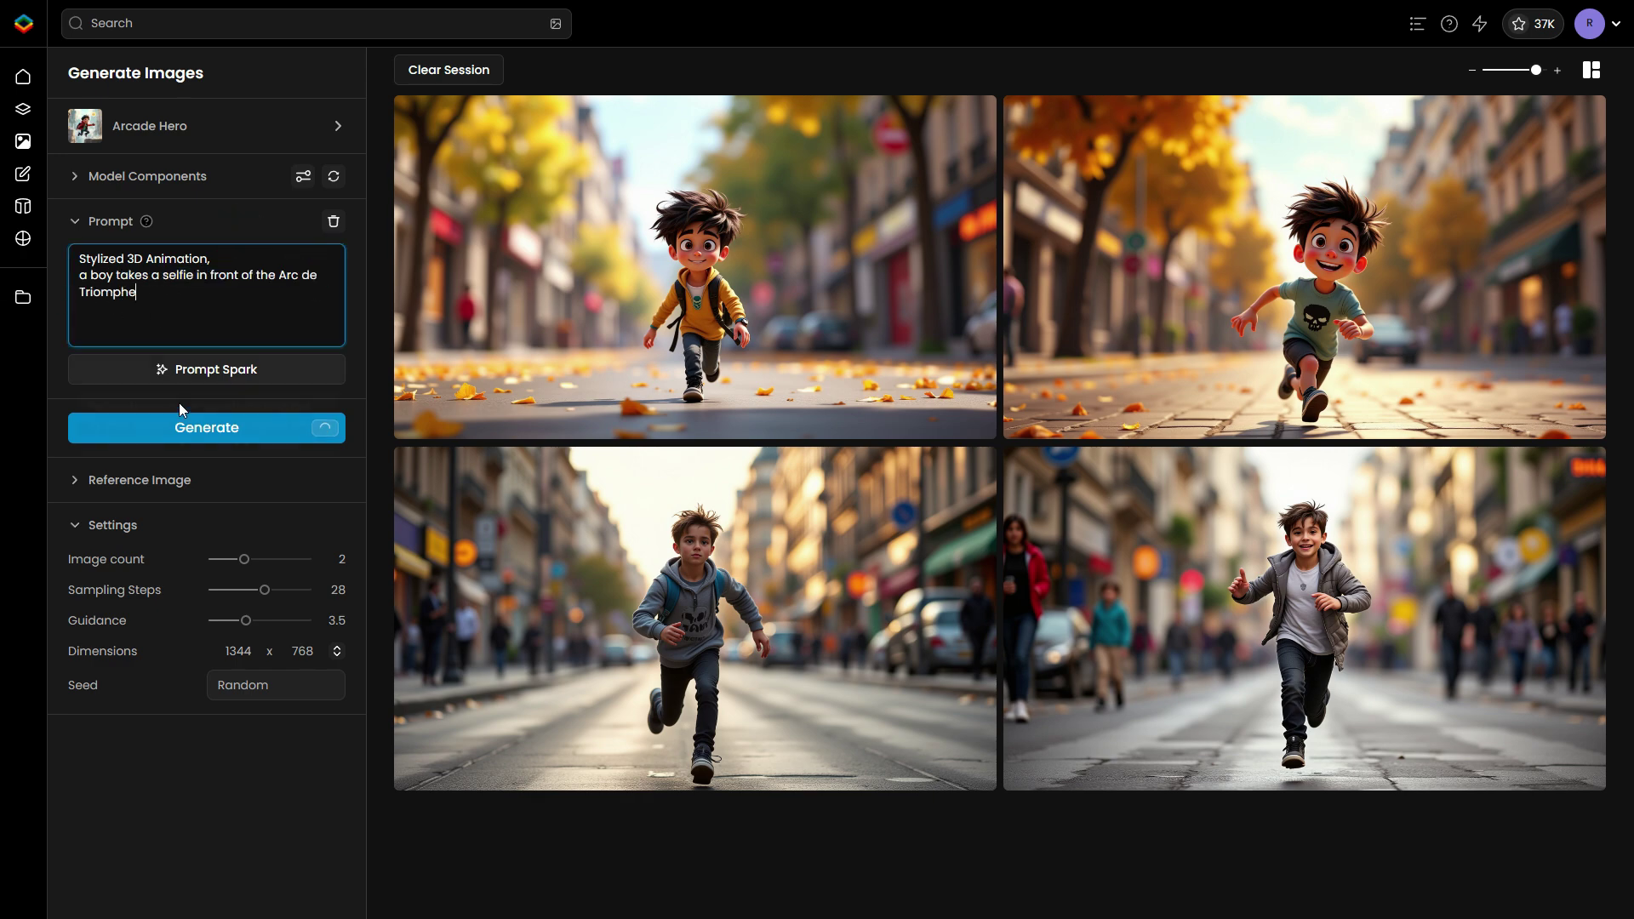
left_click(181, 434)
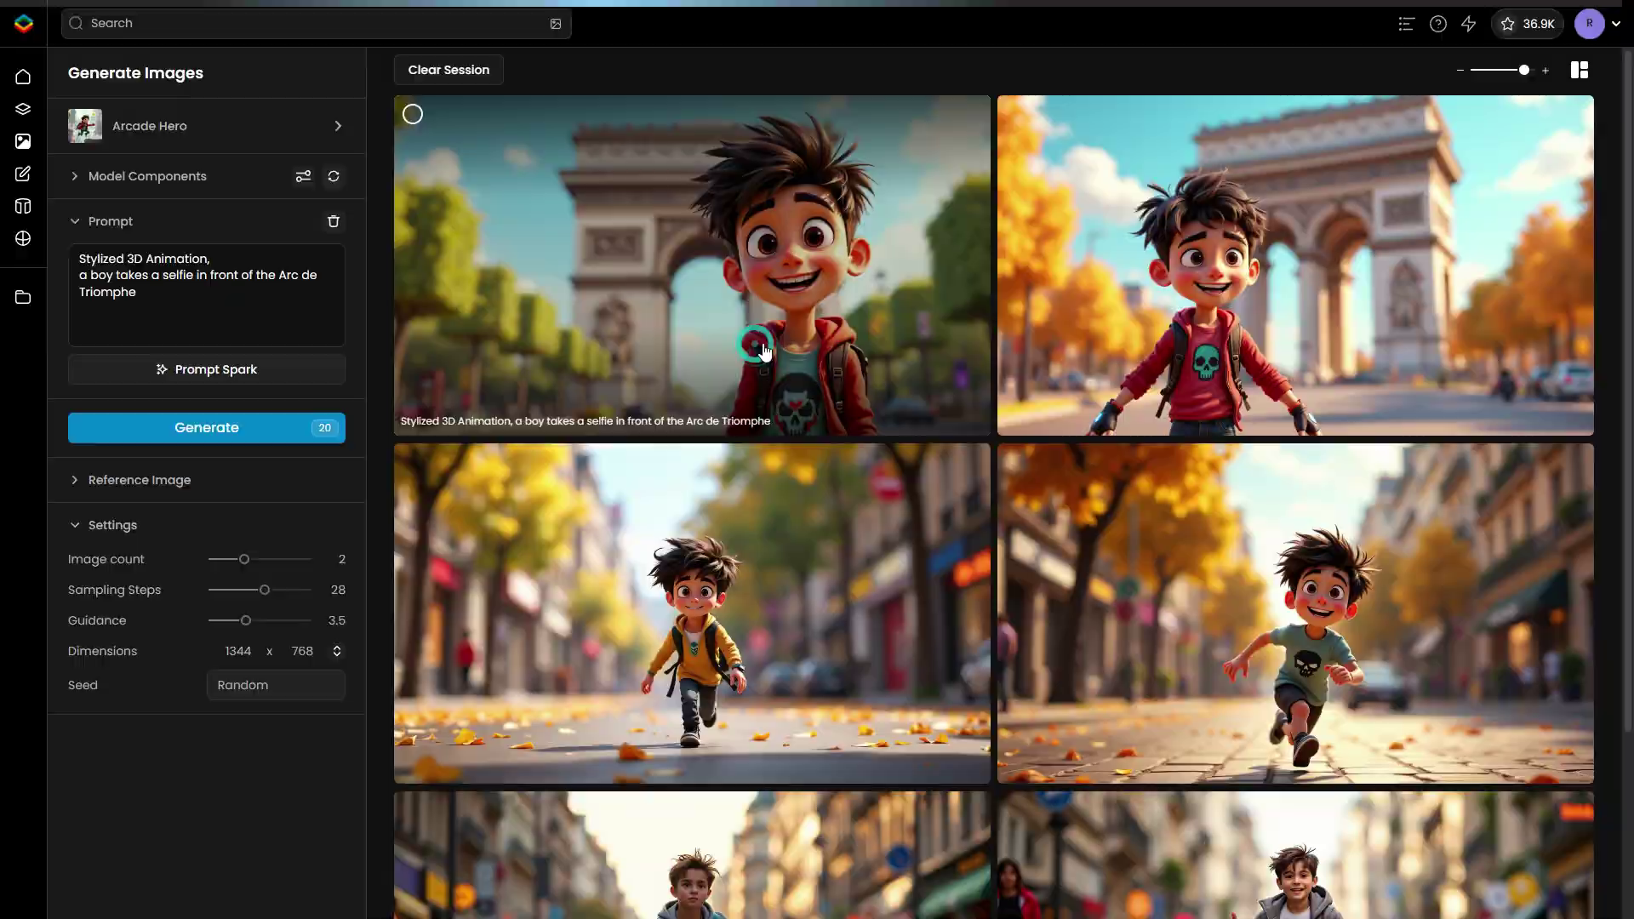
Browse the two Arc de Triomphe images full size, then close the viewer.
left_click(749, 341)
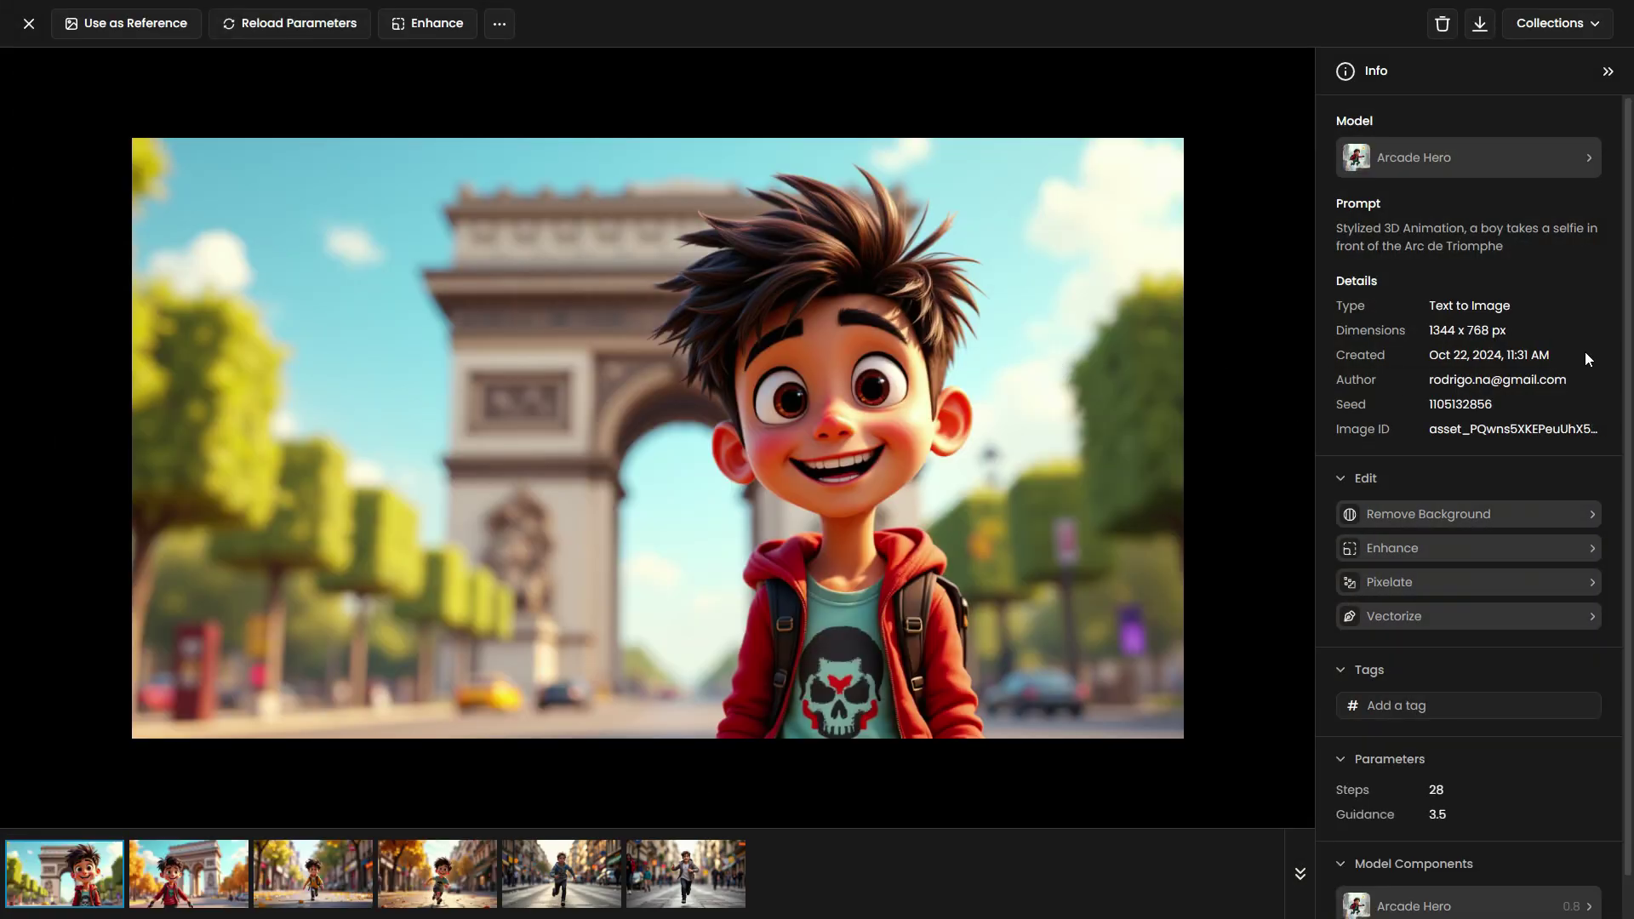
key("Right")
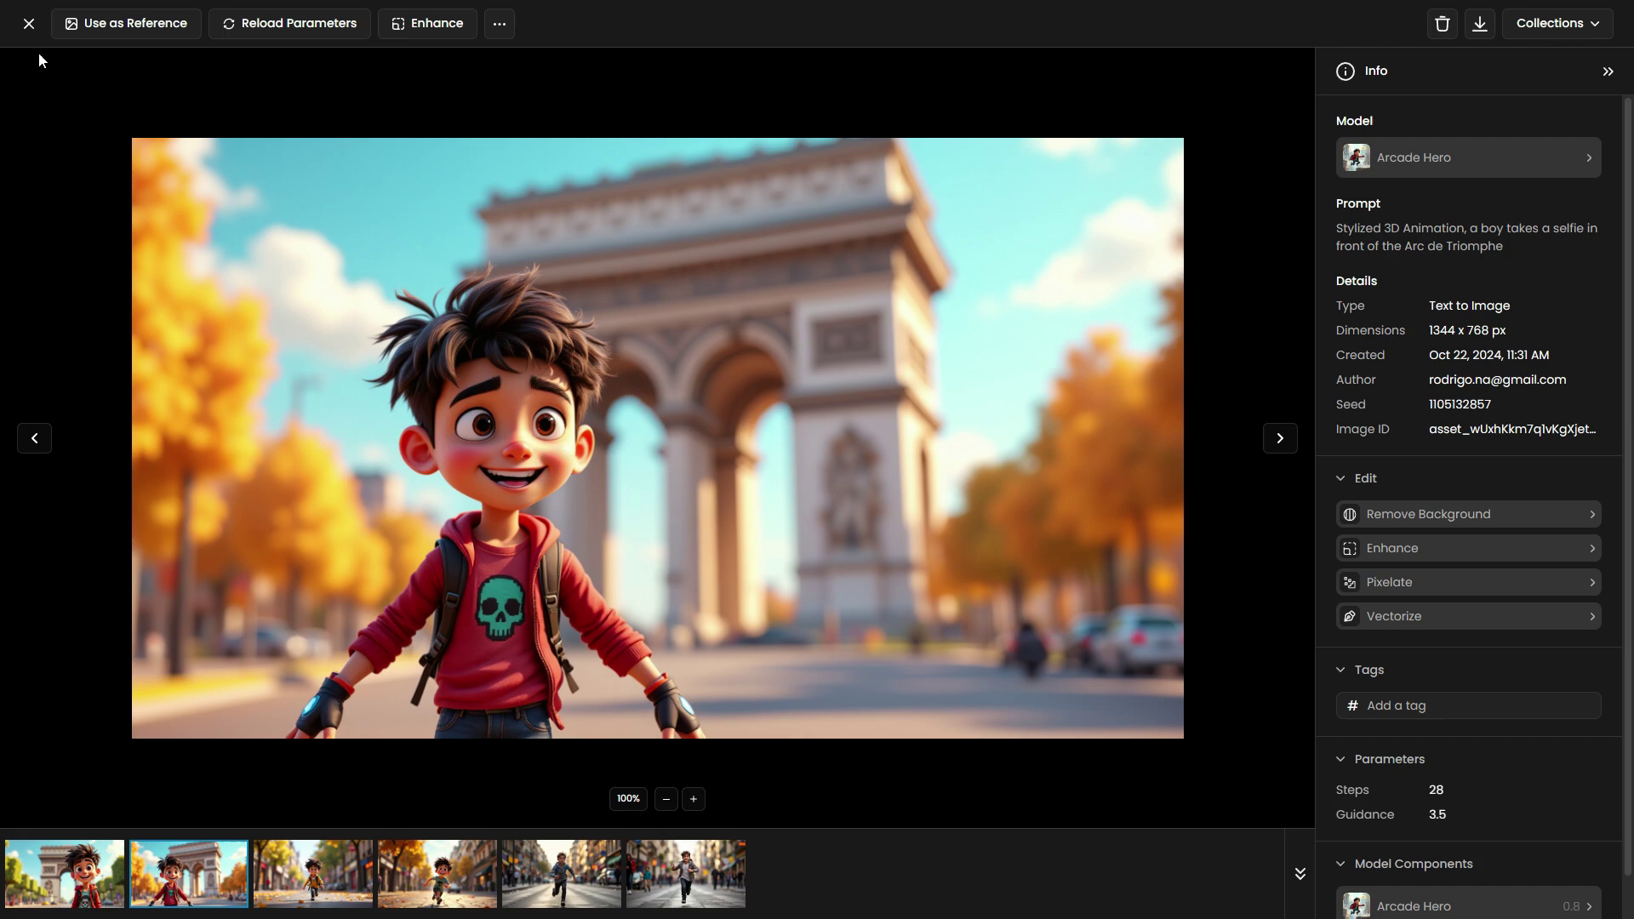
key("Escape")
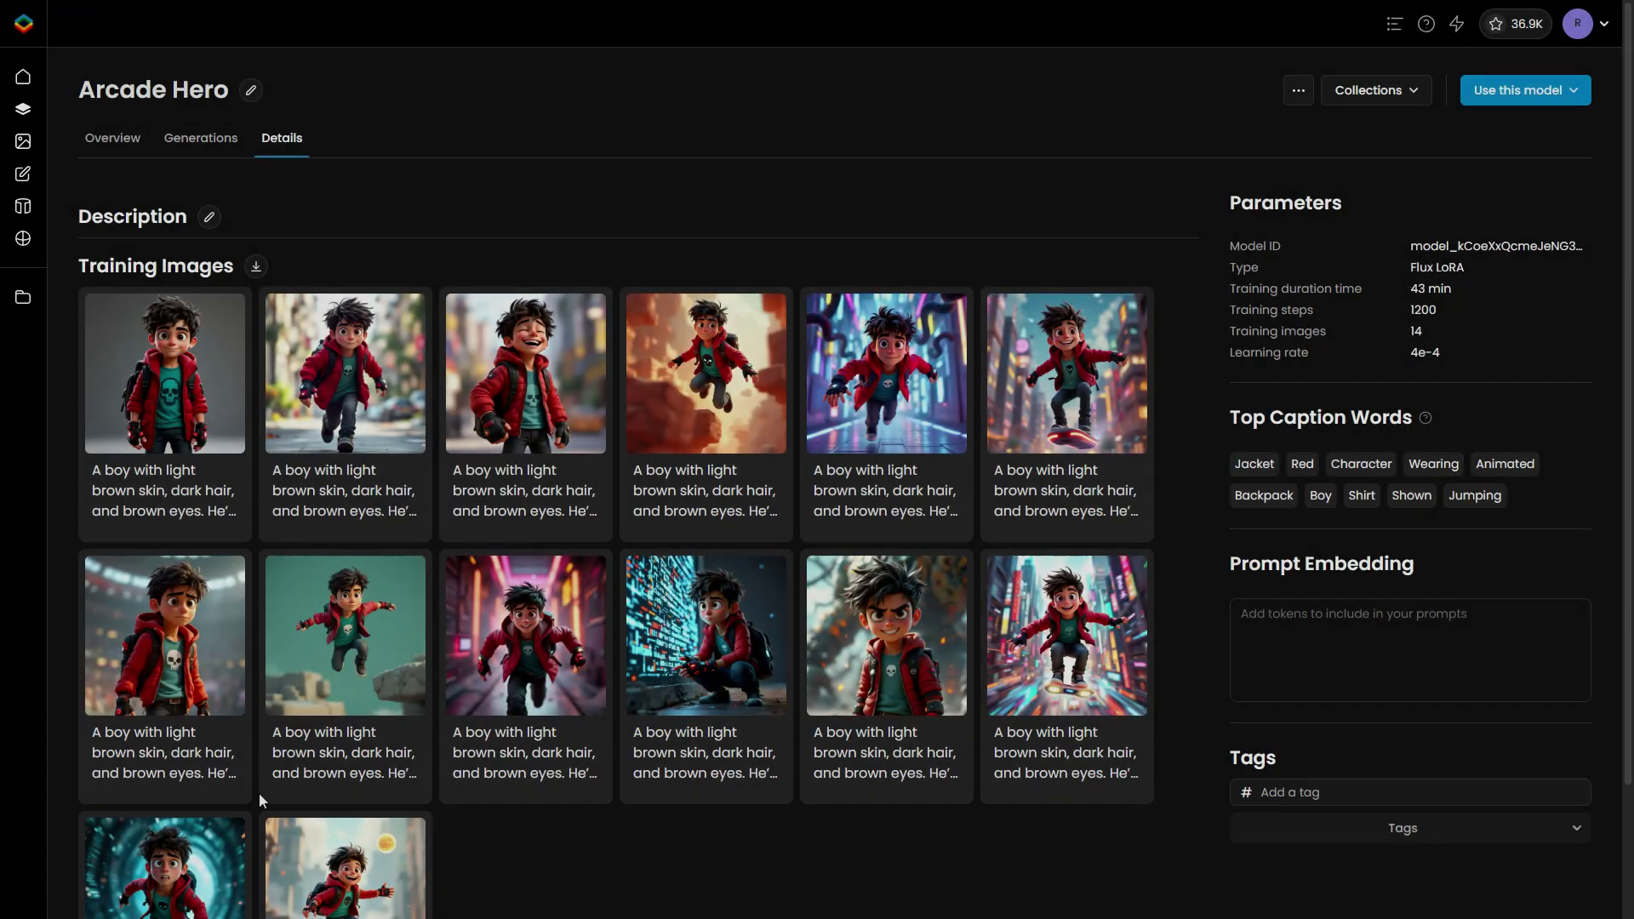
Enter 'Stylized 3D Animation,' as Arcade Hero's prompt embedding on the Details tab.
left_click(1349, 616)
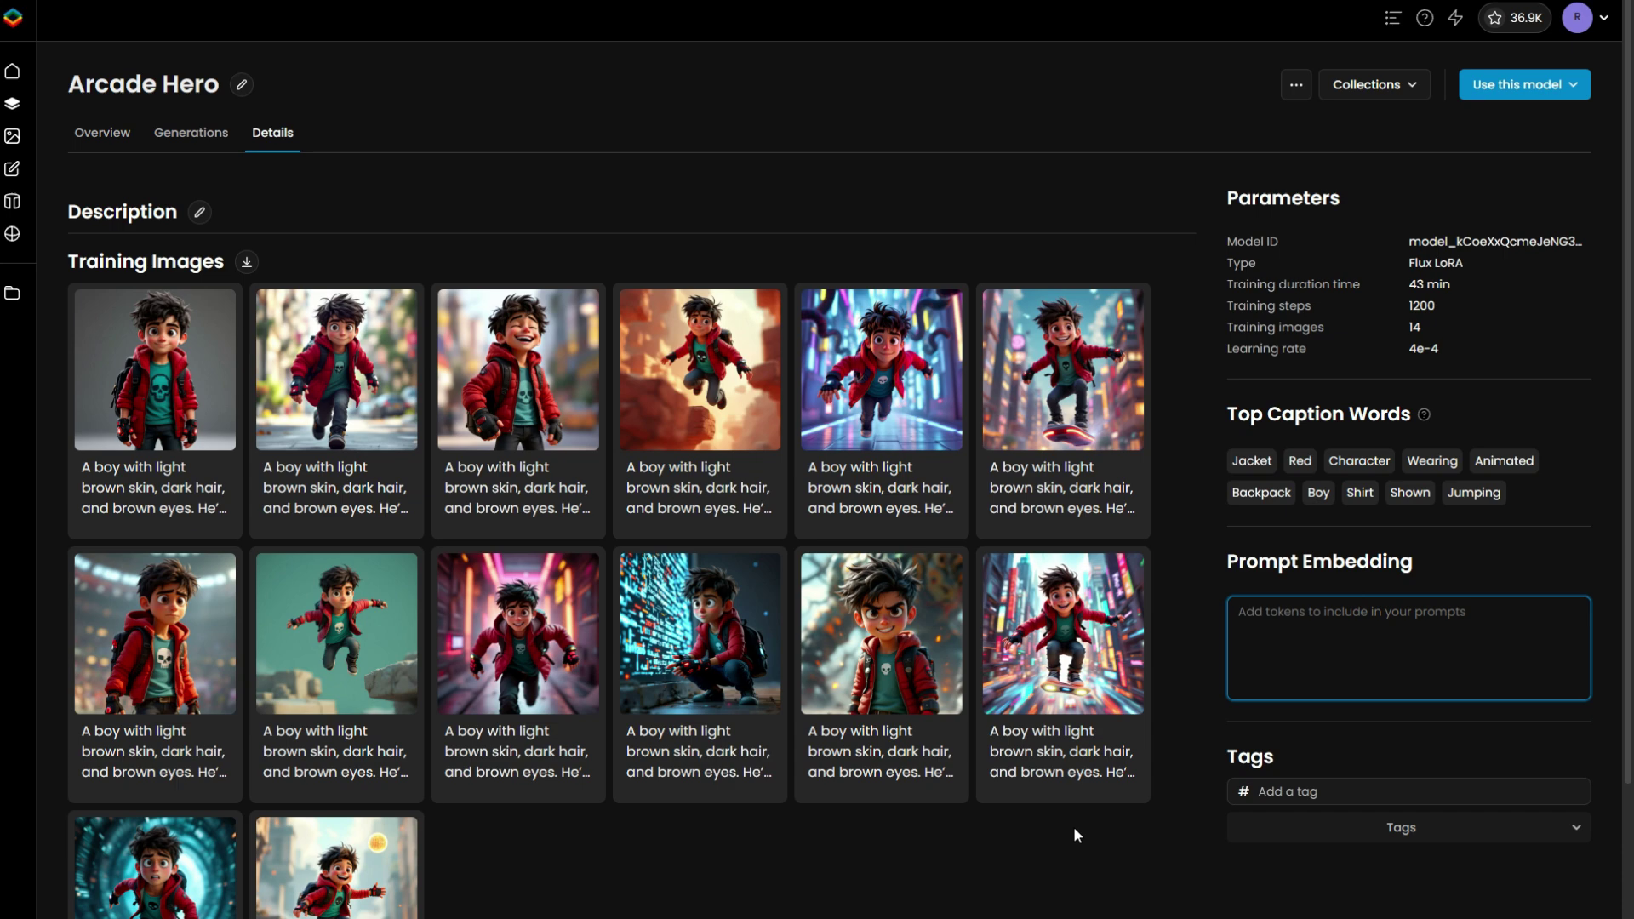
type("s")
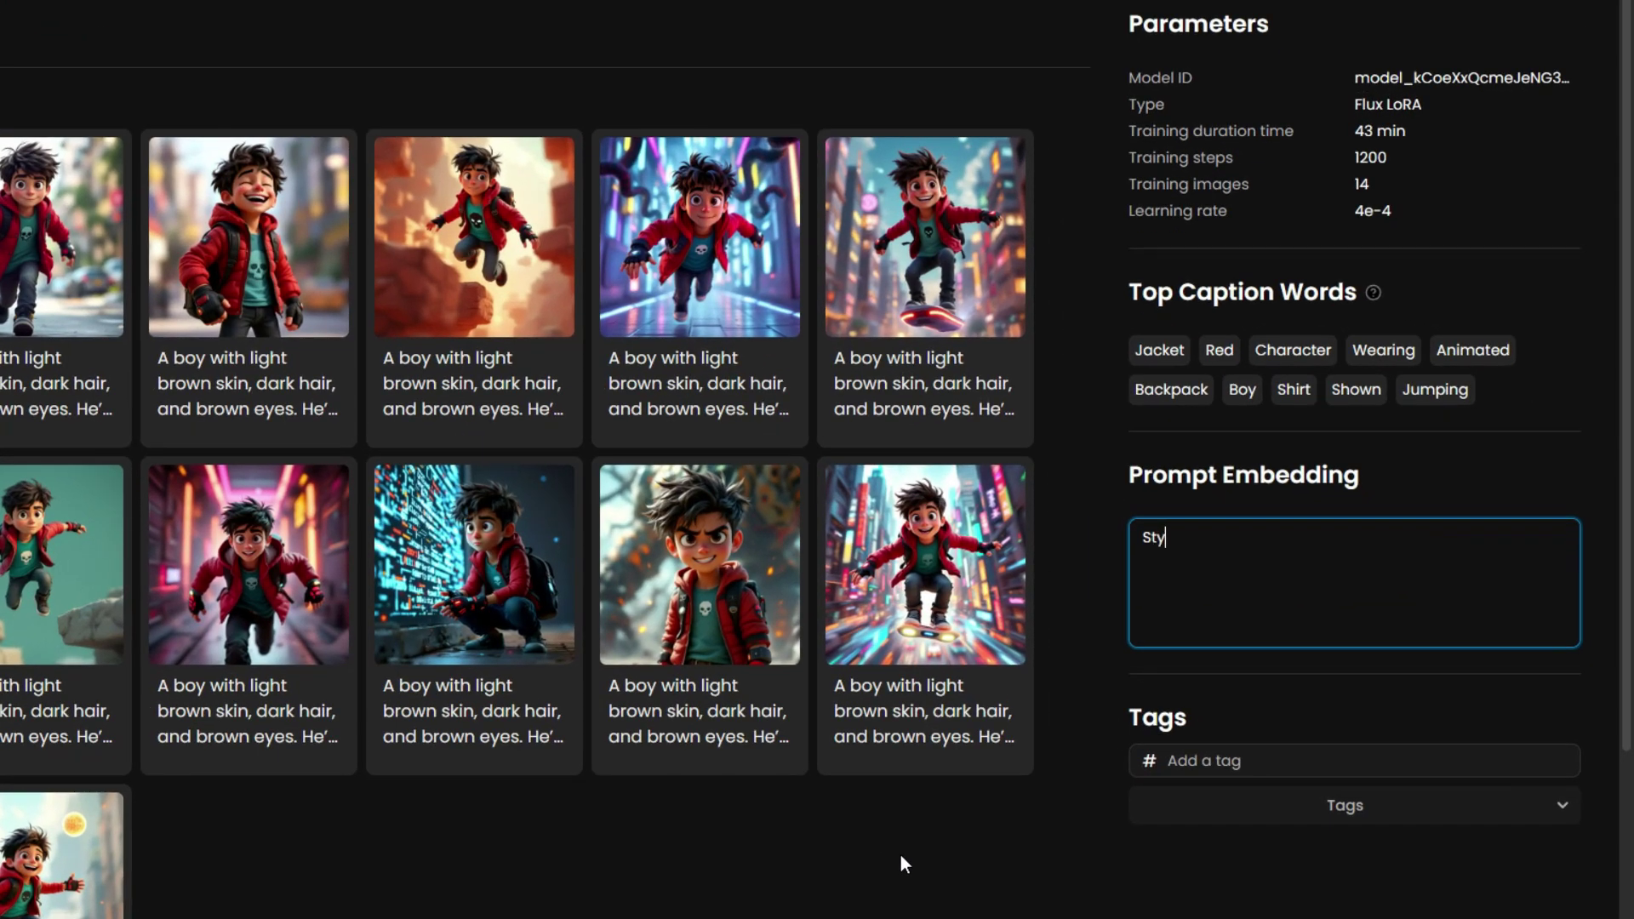
type("tylized 3D Animation,")
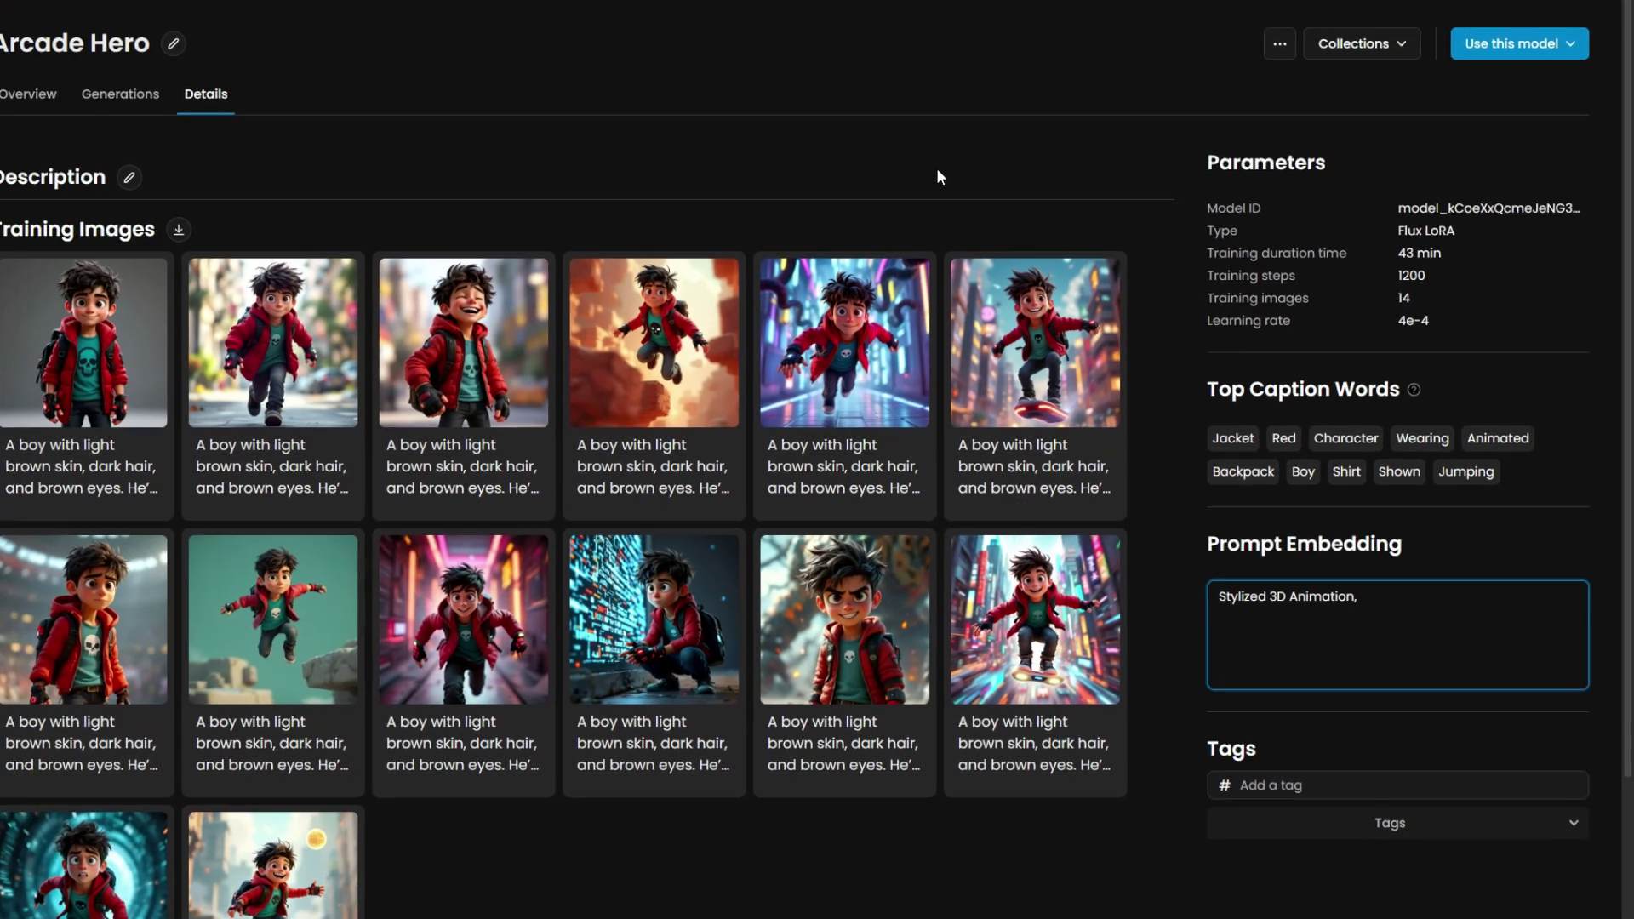
left_click(964, 162)
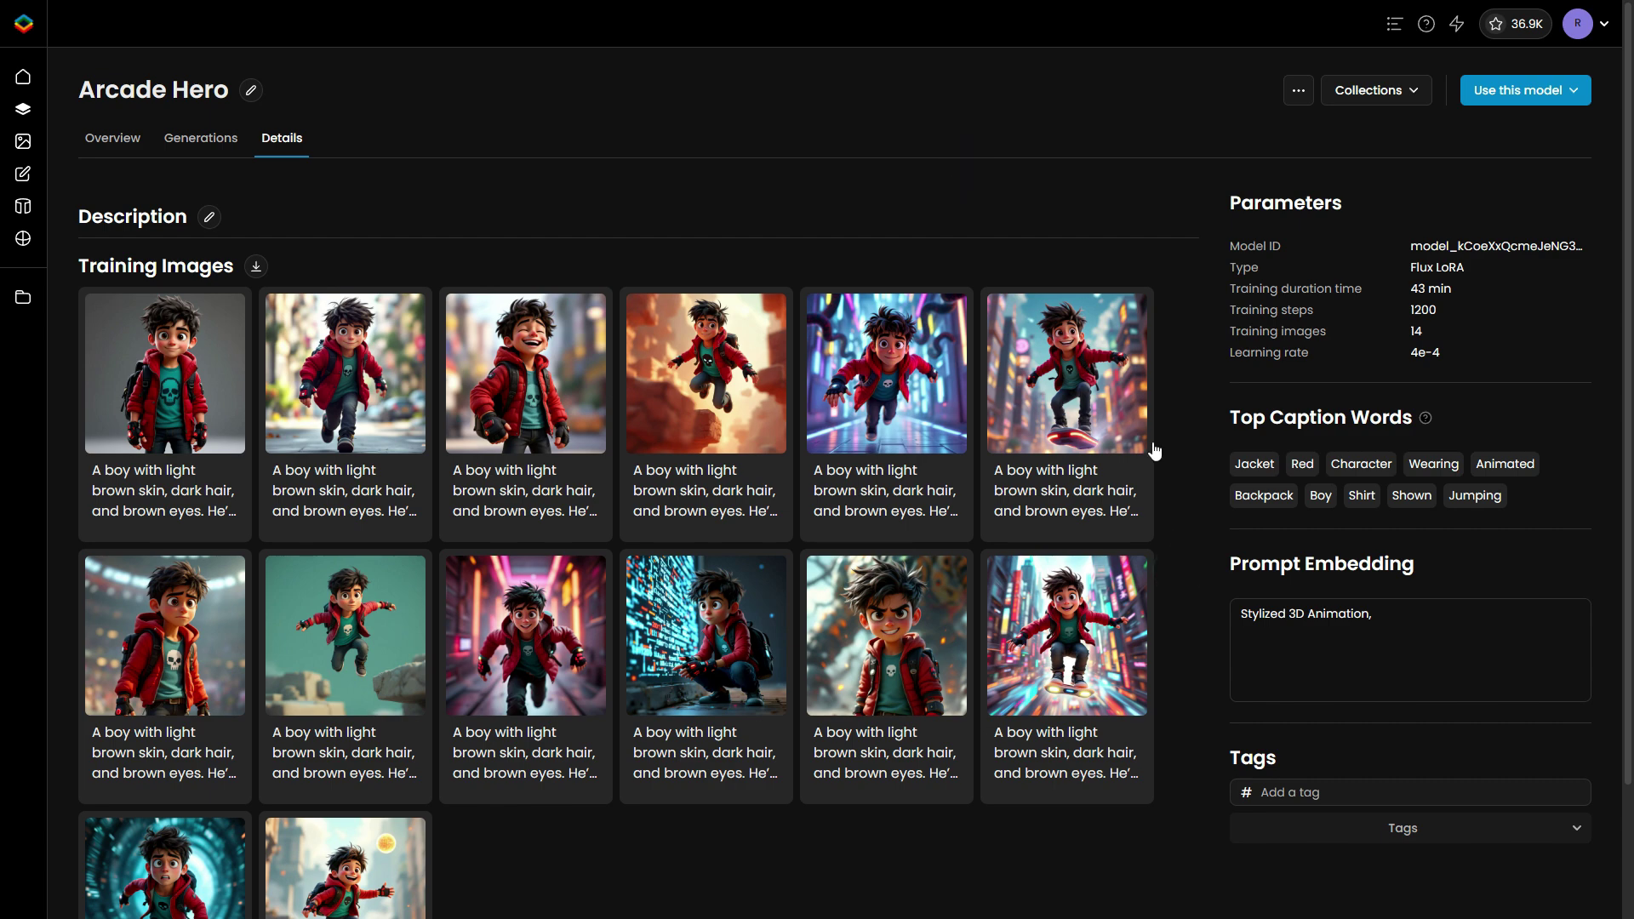
Retrain Arcade Hero as a copy and delete the first and teal-background jumping training images.
left_click(1302, 92)
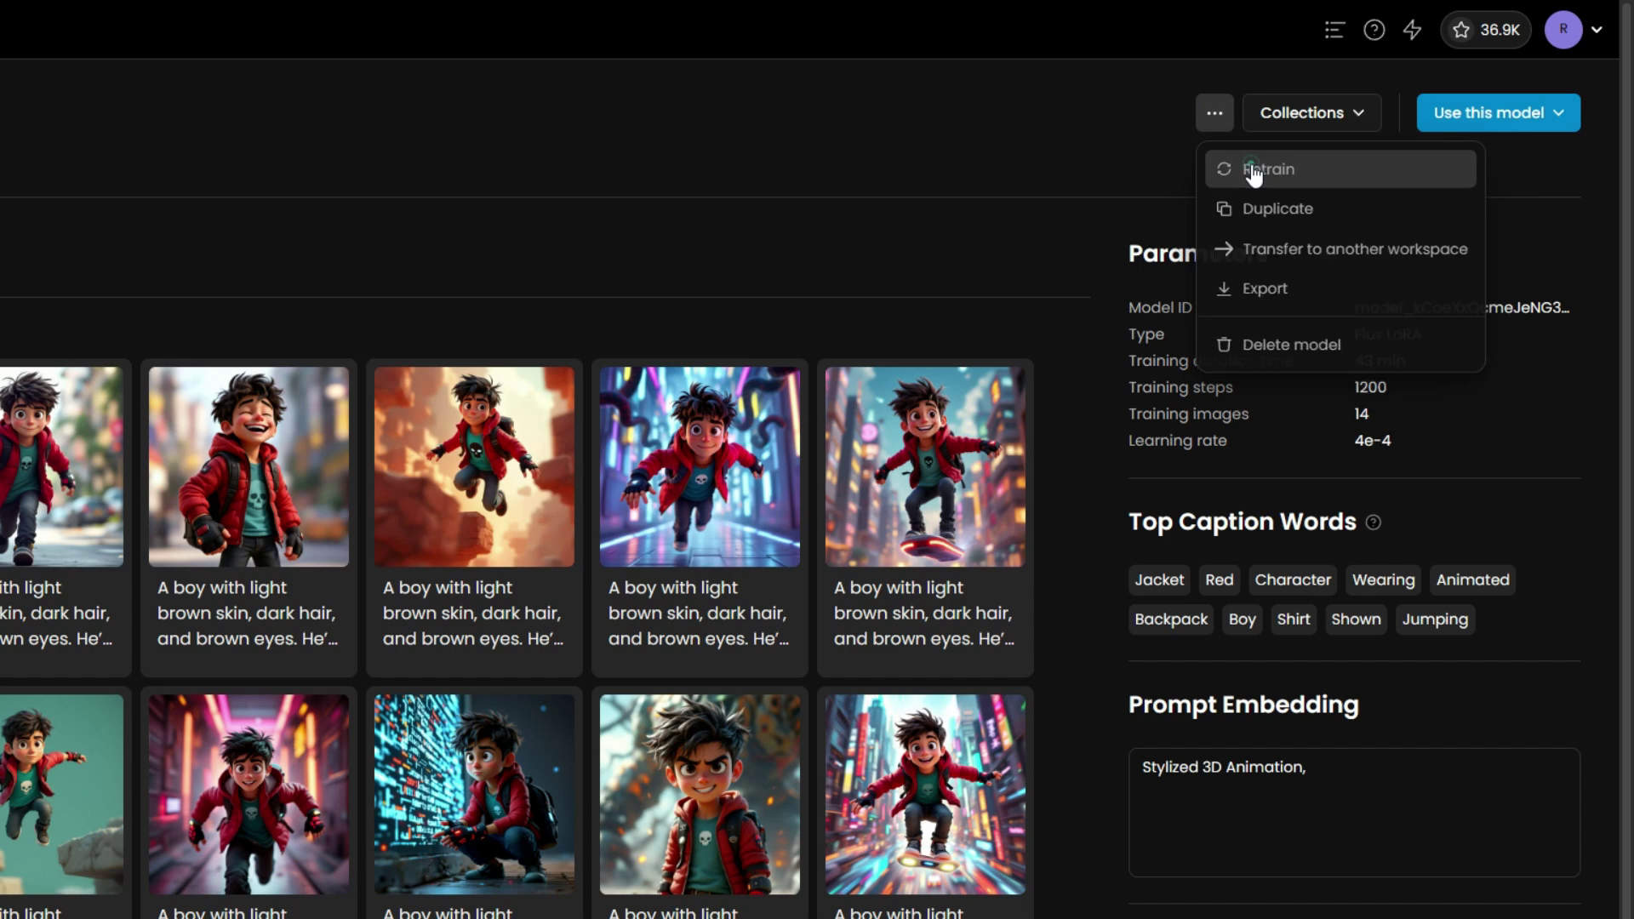
left_click(1250, 170)
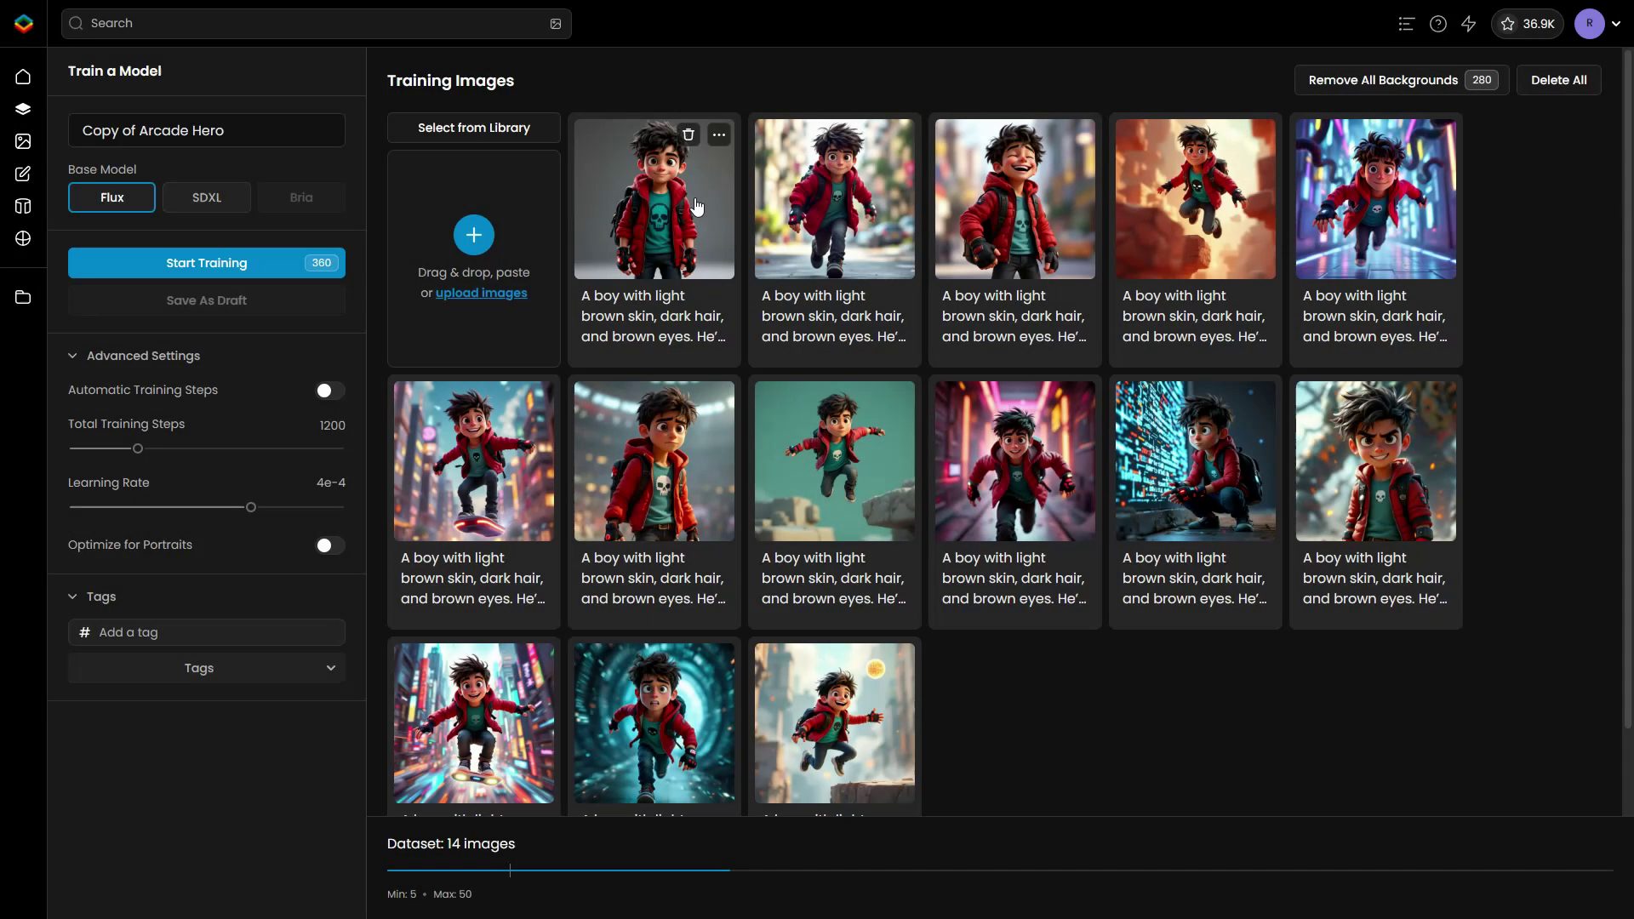
left_click(687, 135)
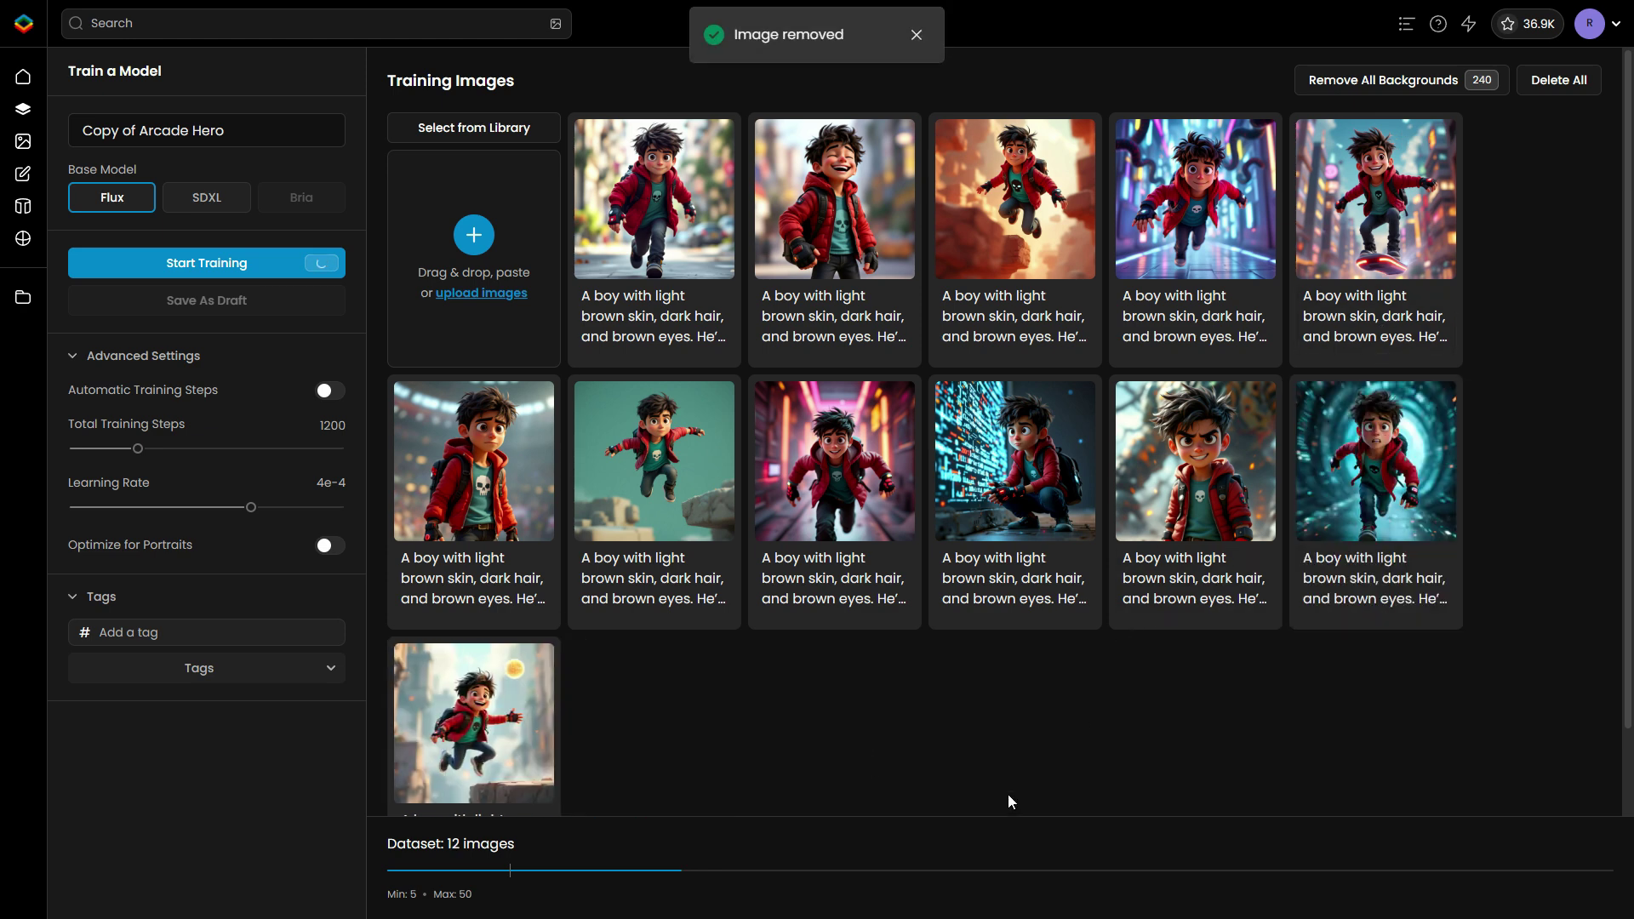
left_click(689, 395)
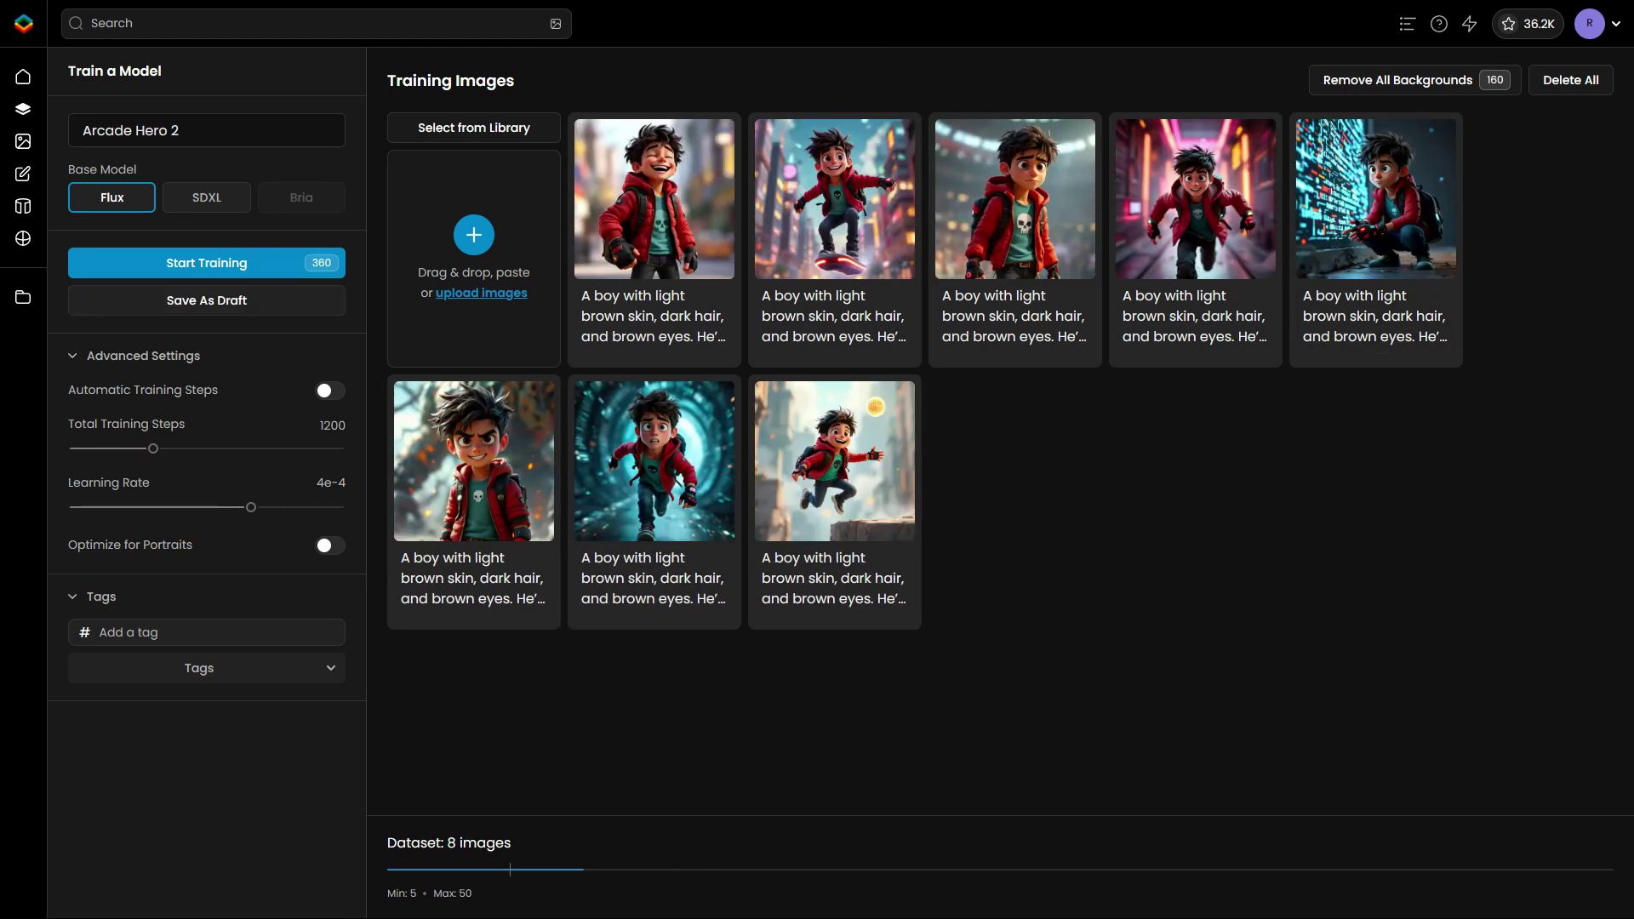
Upload new training images, including the motorcycle scene, confirming each crop.
left_click_drag(315, 302, 474, 255)
left_click(1045, 621)
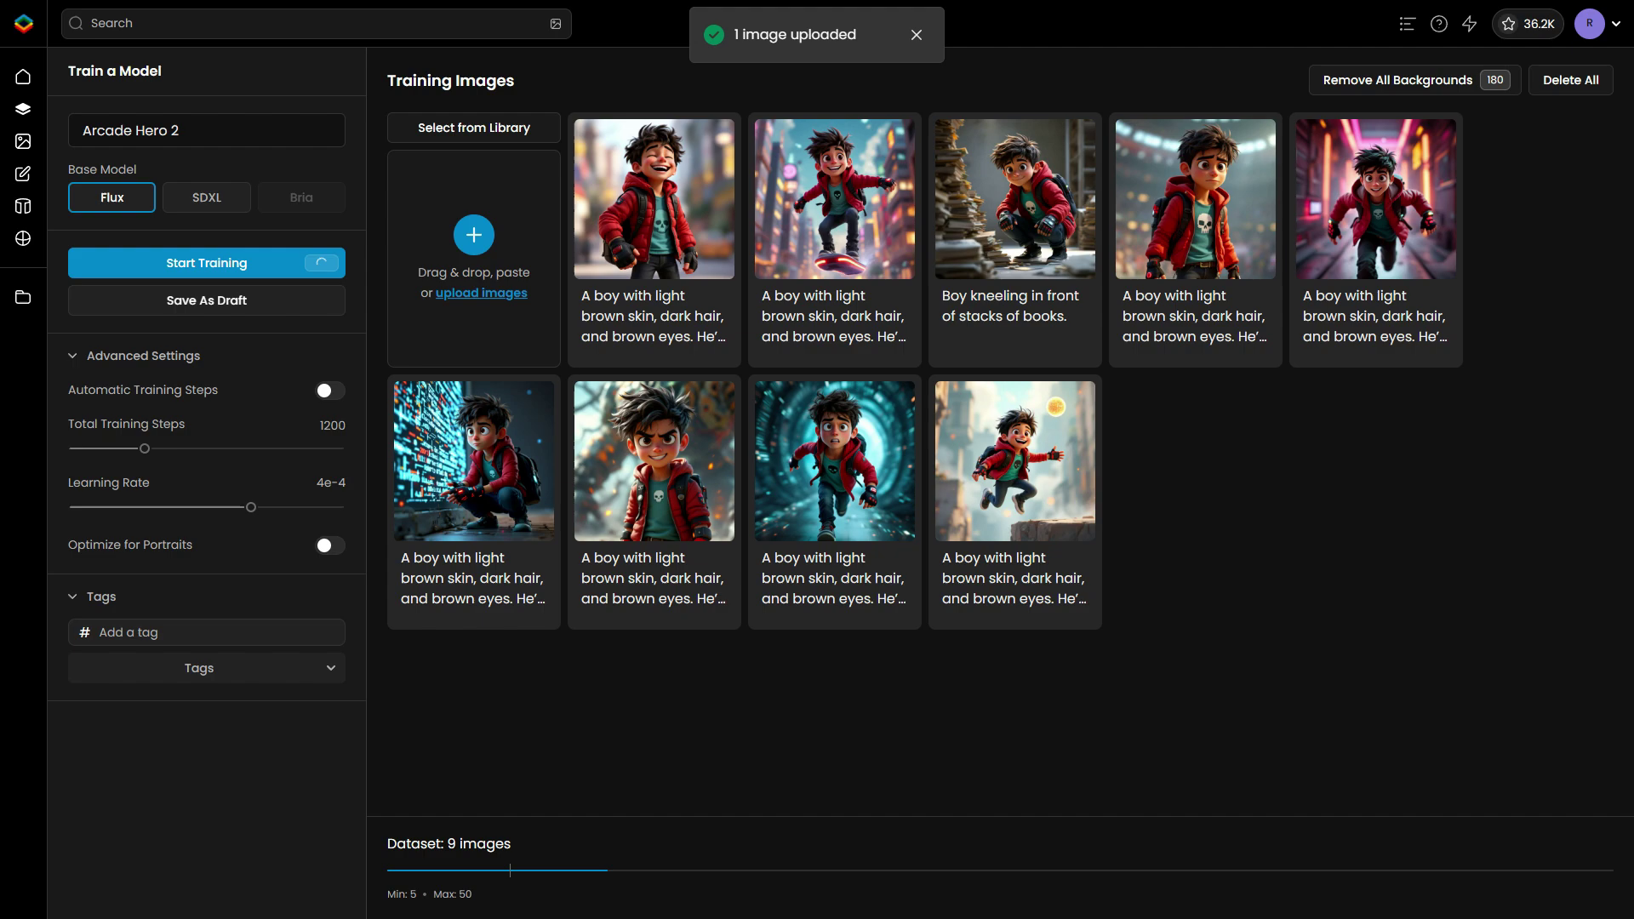
left_click_drag(315, 303, 561, 271)
left_click(1034, 621)
left_click_drag(315, 303, 463, 323)
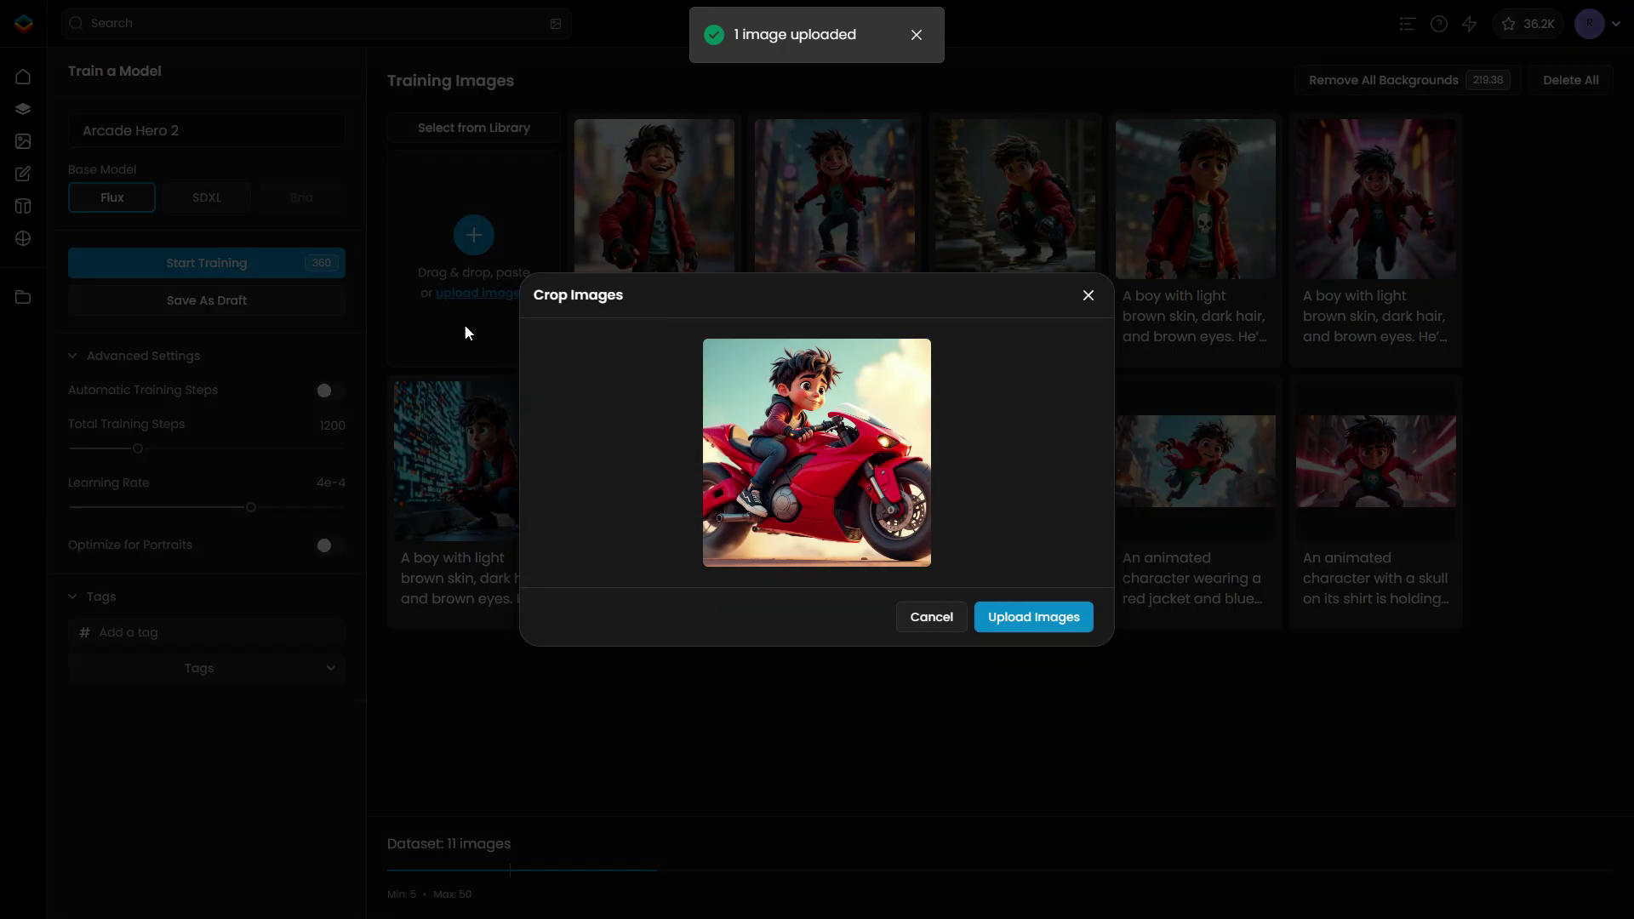
Add the motorcycle image and rewrite the third and tenth image captions.
left_click(1049, 606)
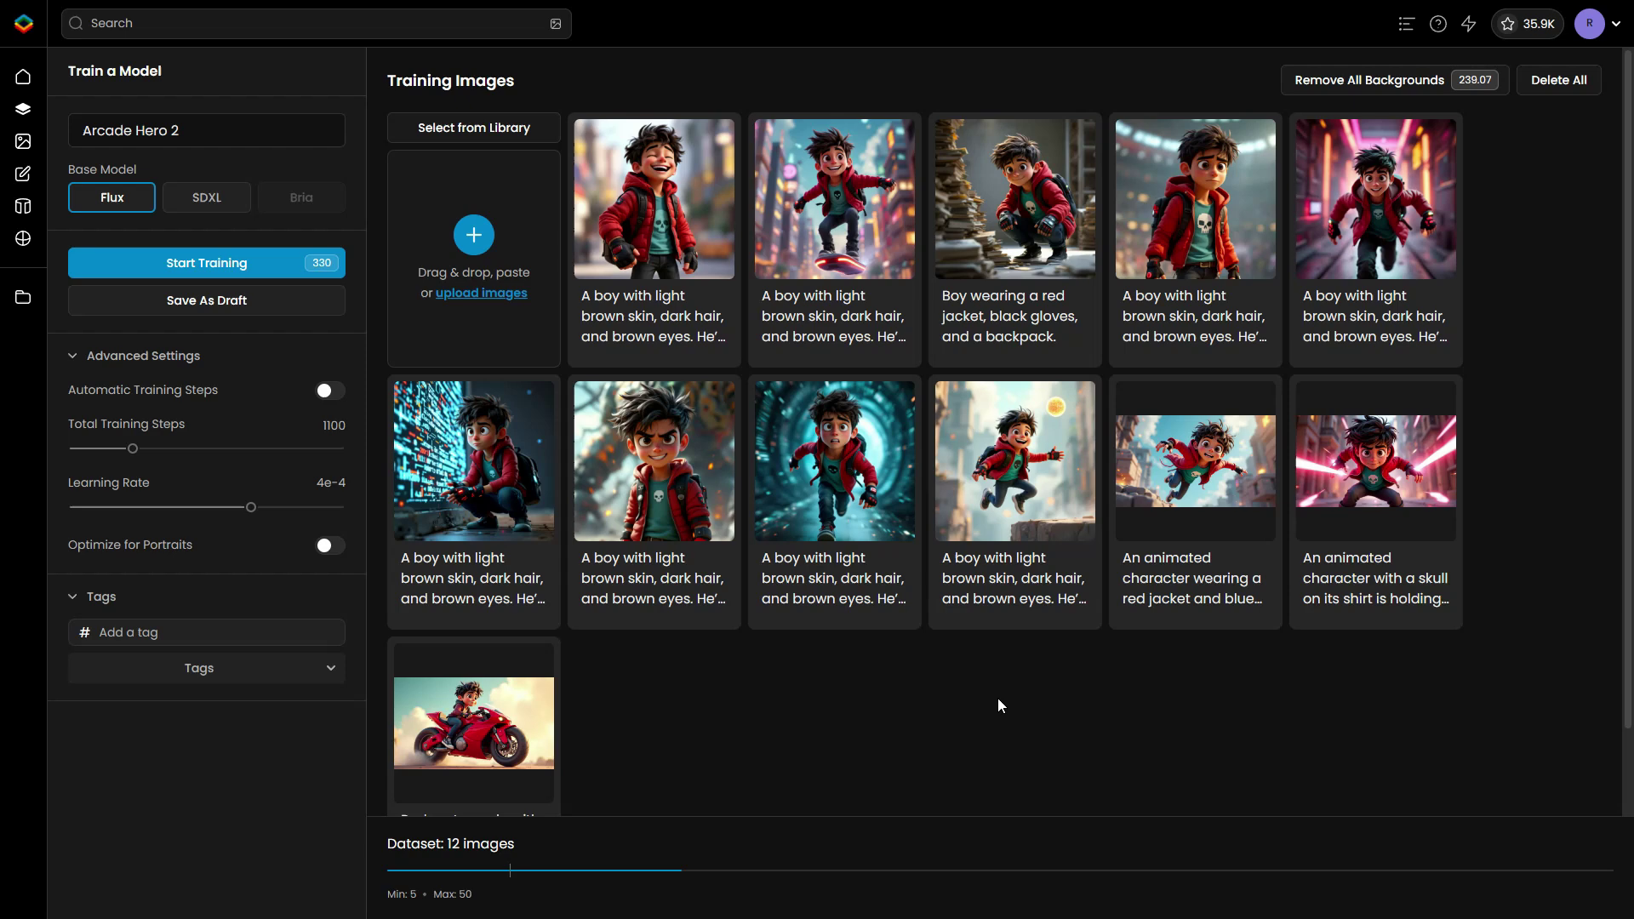
left_click(1052, 348)
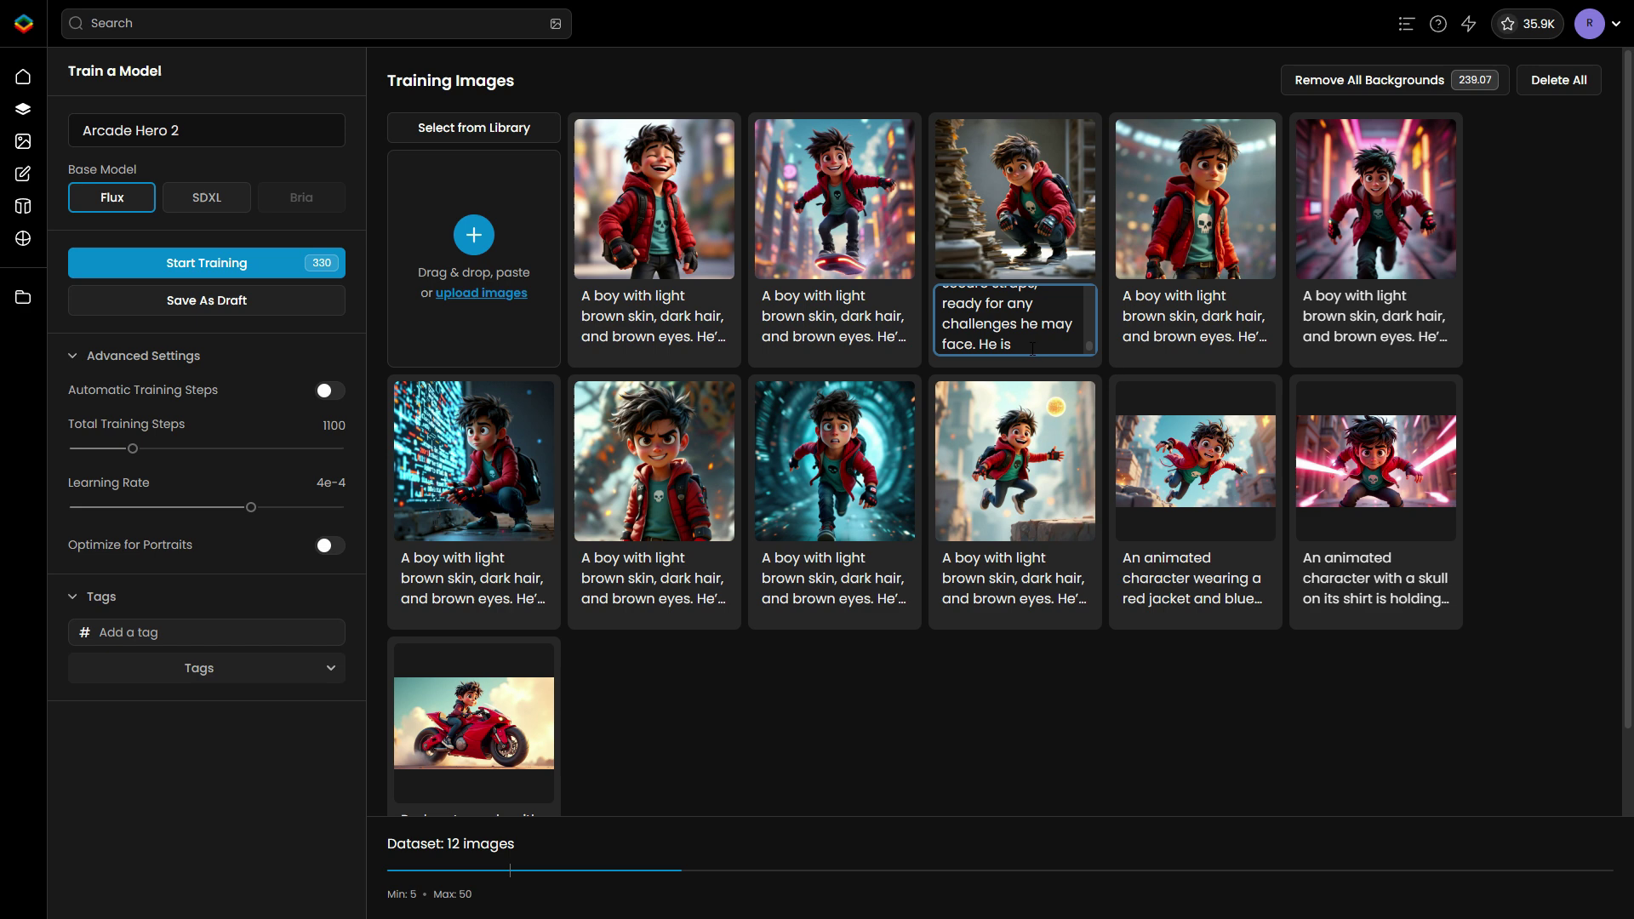
type("ile of old books")
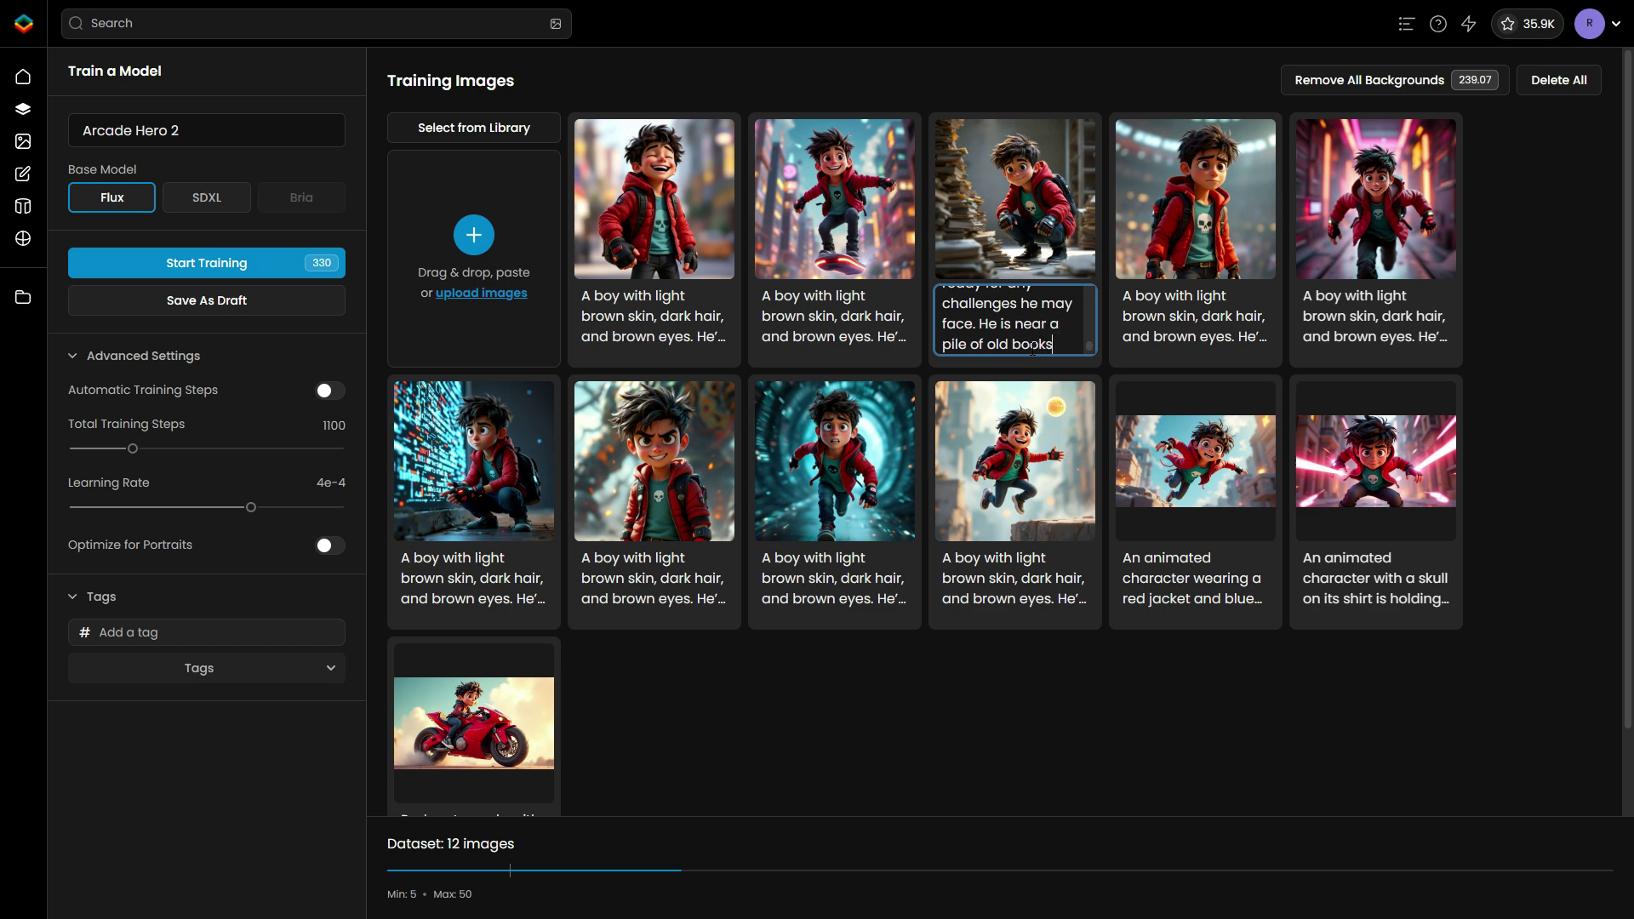
left_click(1037, 361)
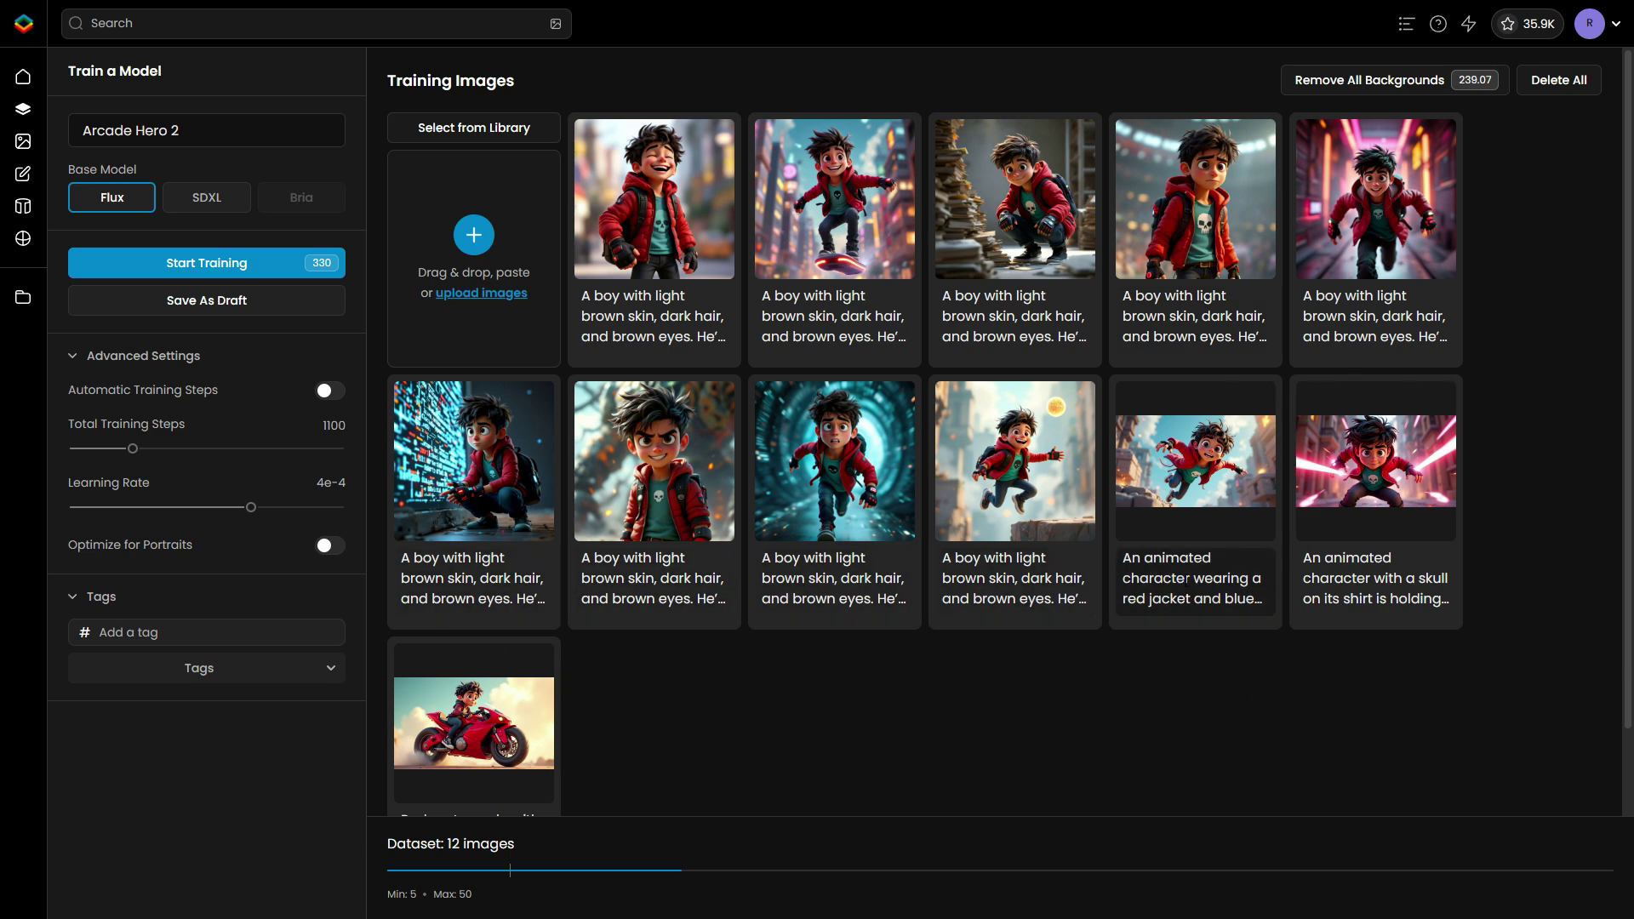
left_click(1204, 600)
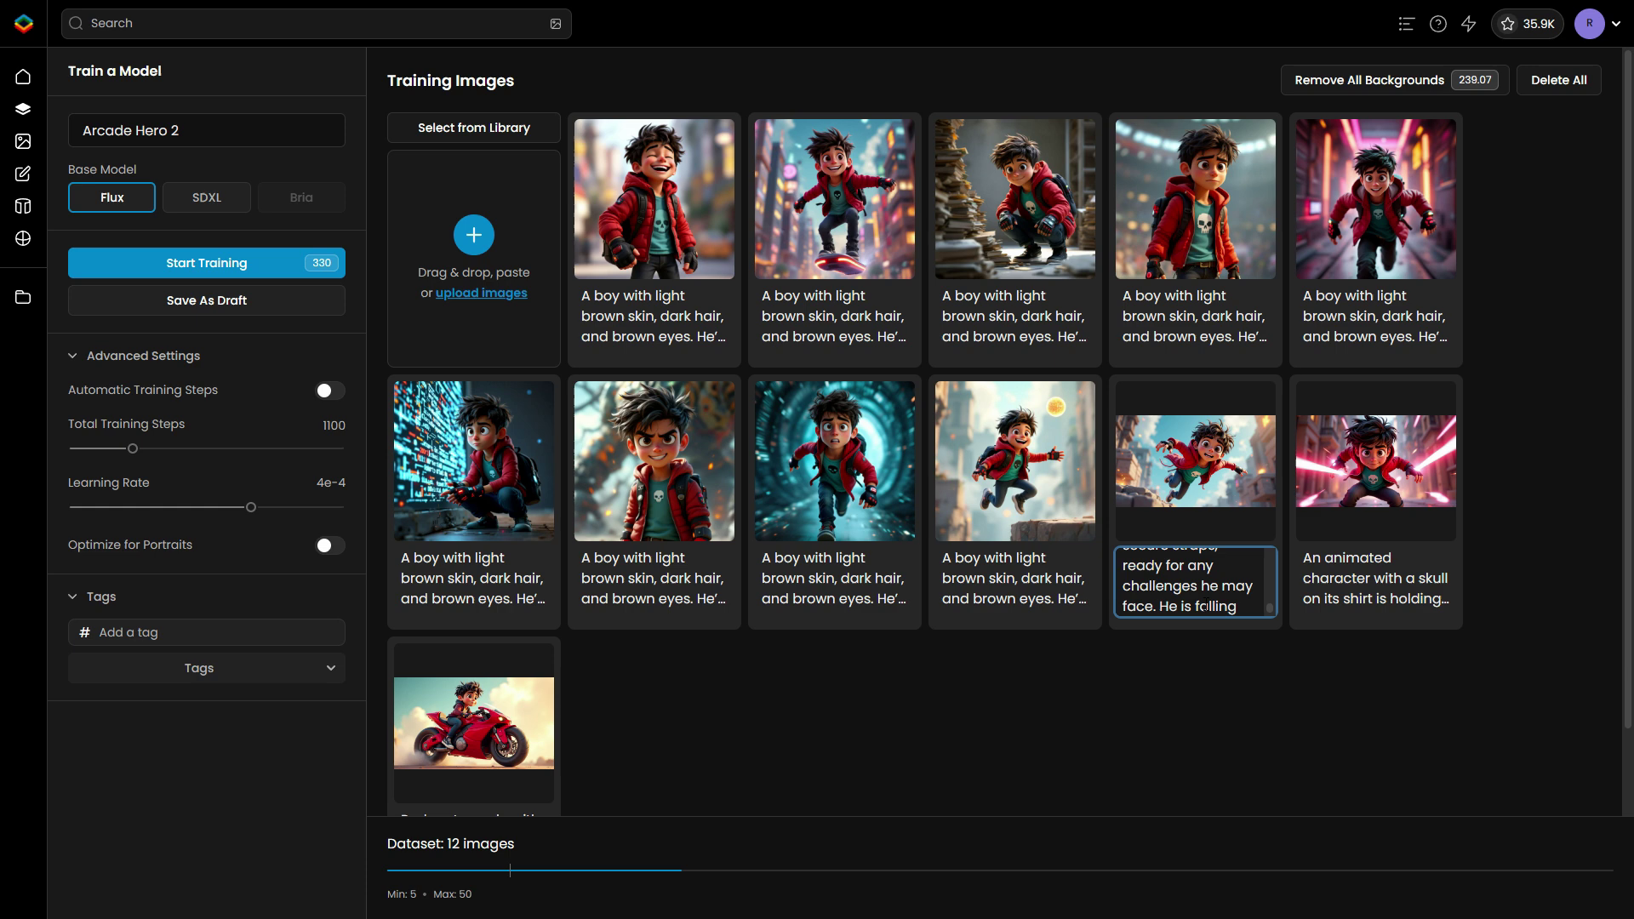
left_click(1195, 453)
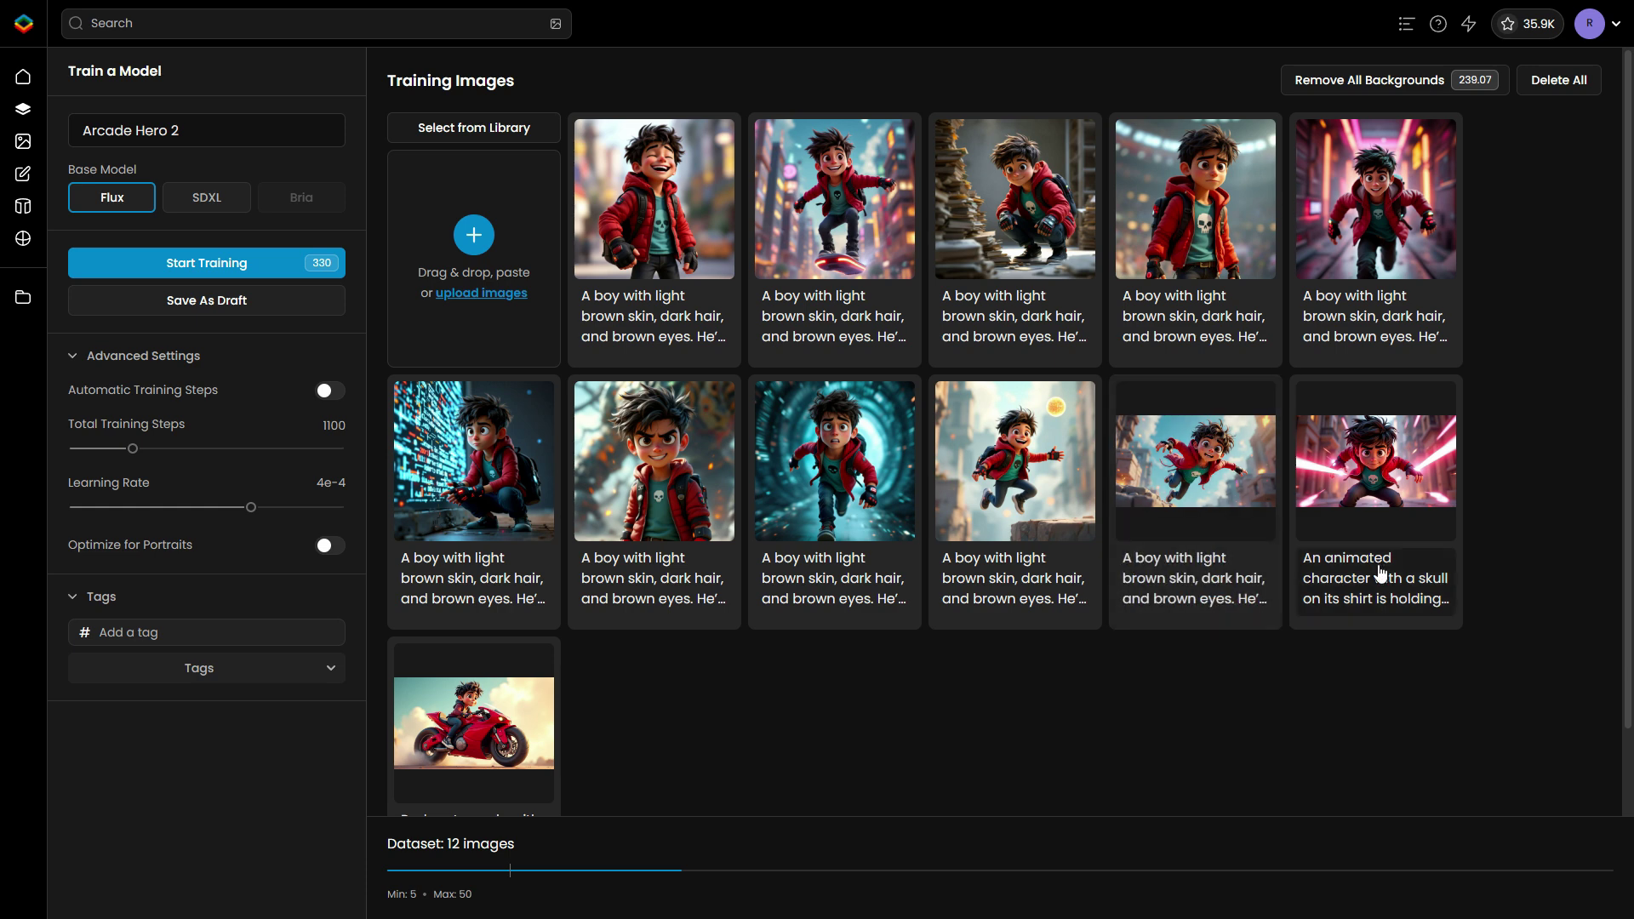
Replace the motorcycle caption with a longer description and start training Arcade Hero 2.
scroll(416, 750, "down", 1)
triple_click(416, 750)
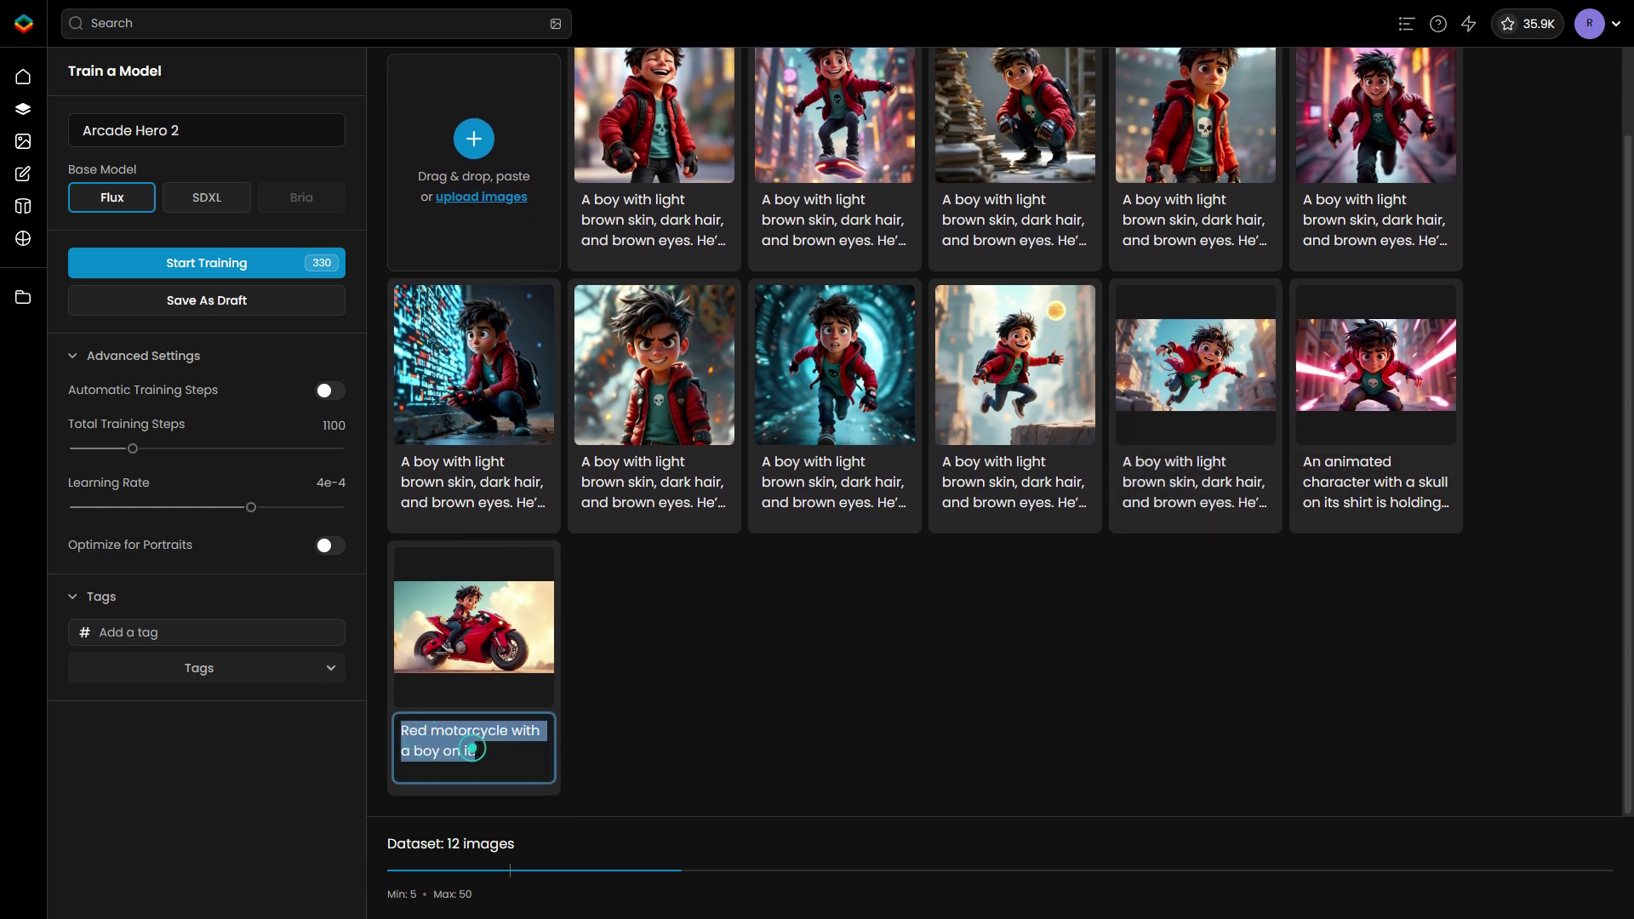
left_click(466, 747)
key("ctrl+v")
scroll(476, 763, "up", 5)
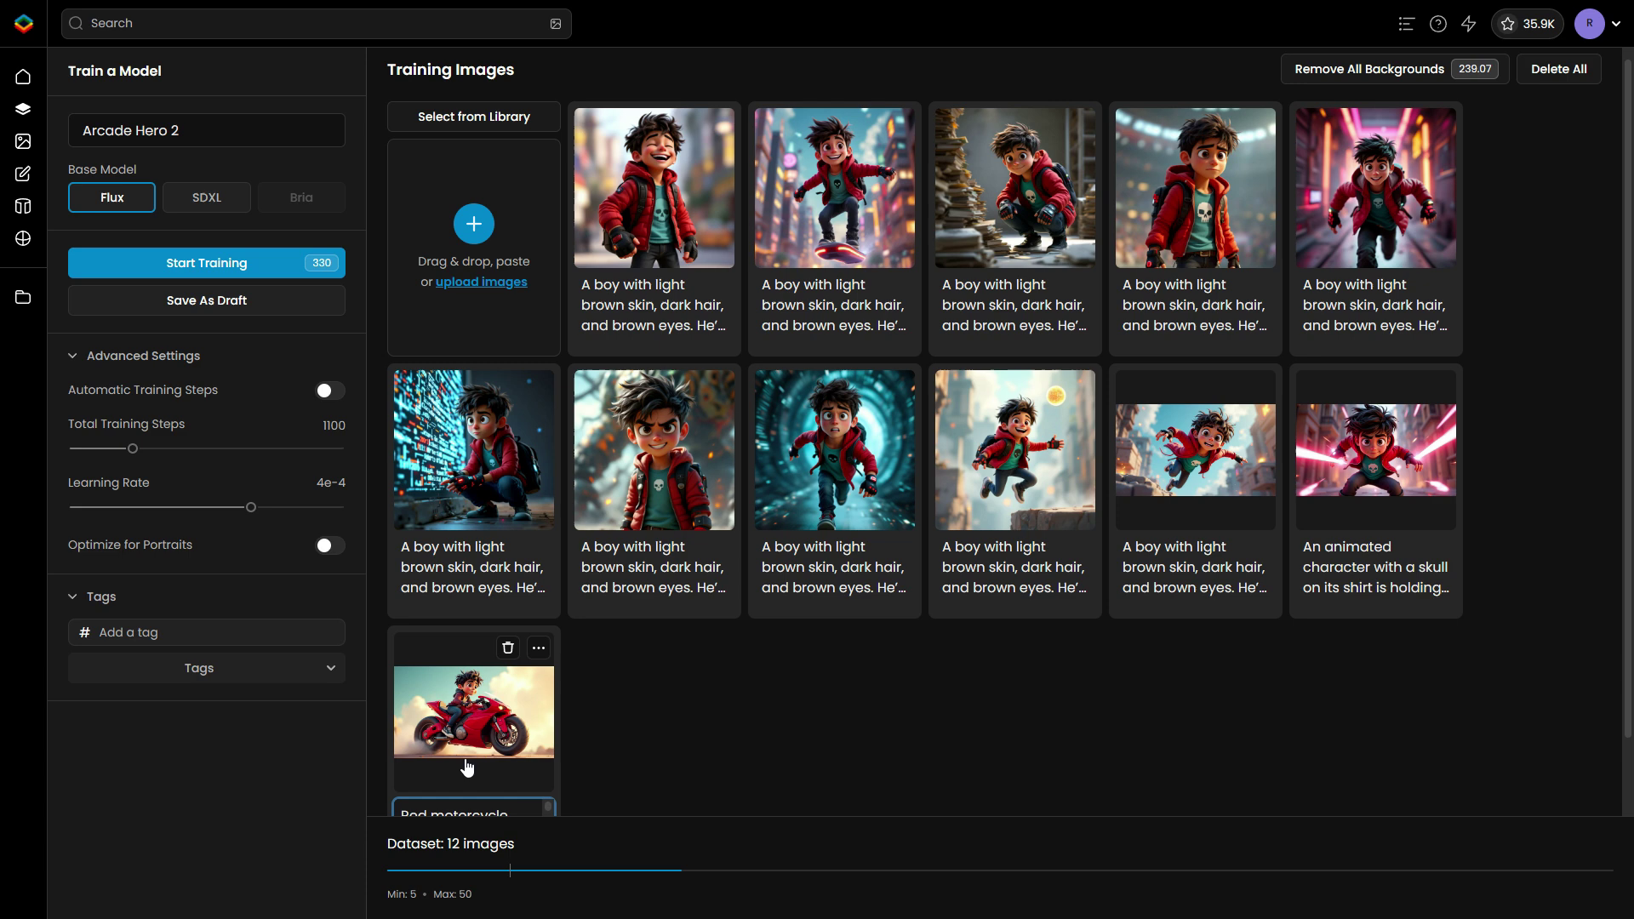
scroll(459, 753, "down", 1)
left_click(442, 751)
left_click(594, 727)
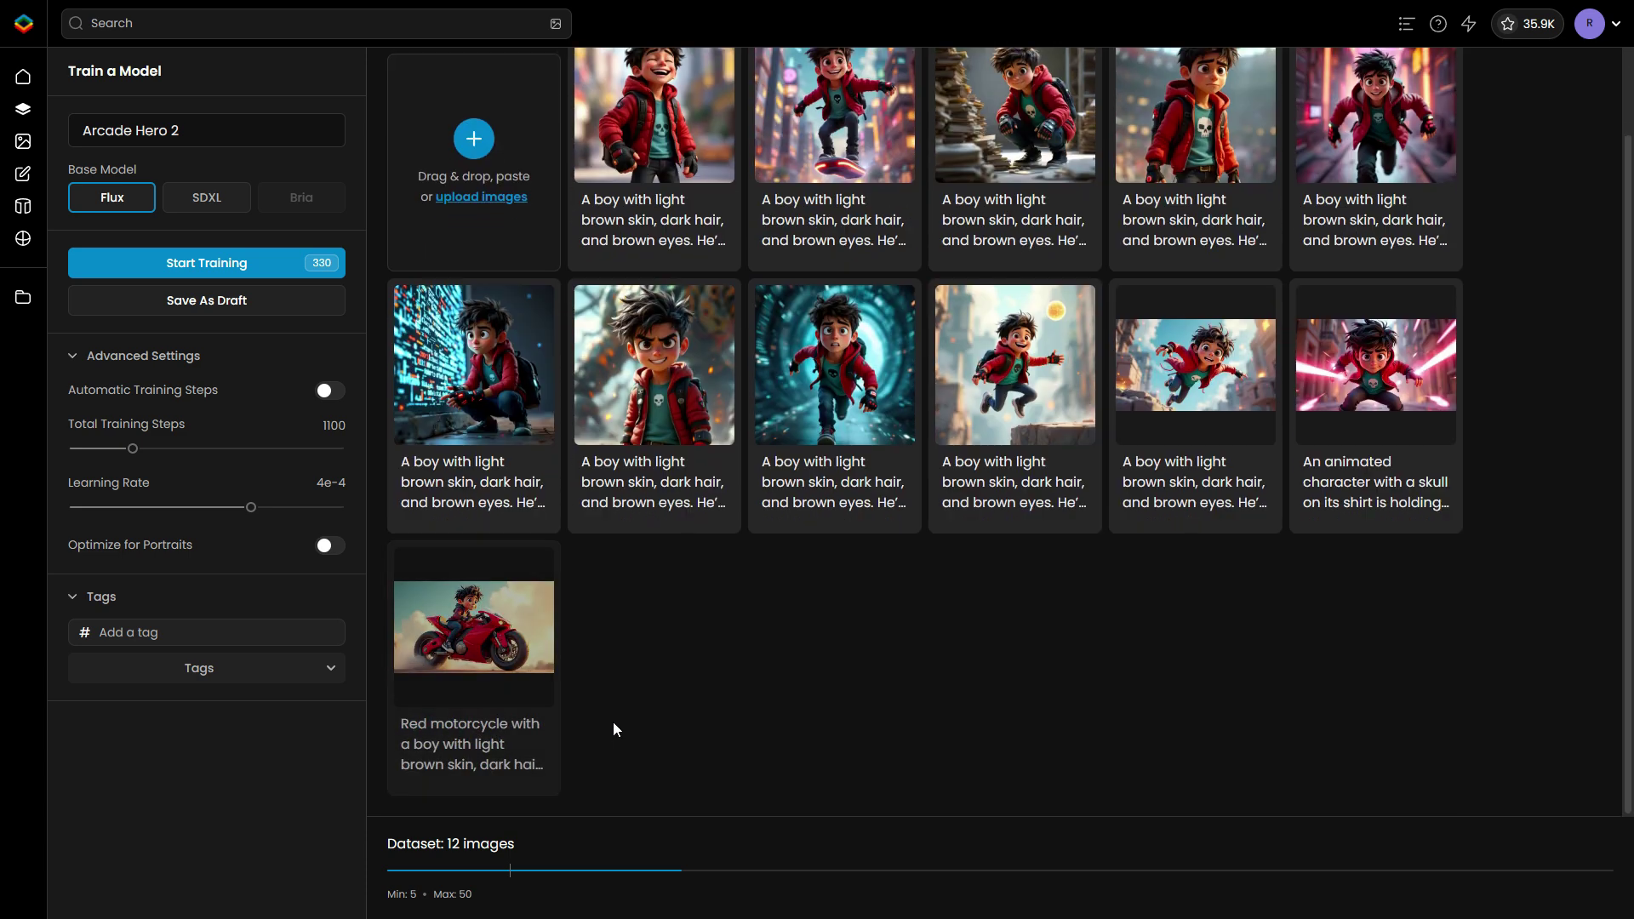
scroll(613, 722, "up", 1)
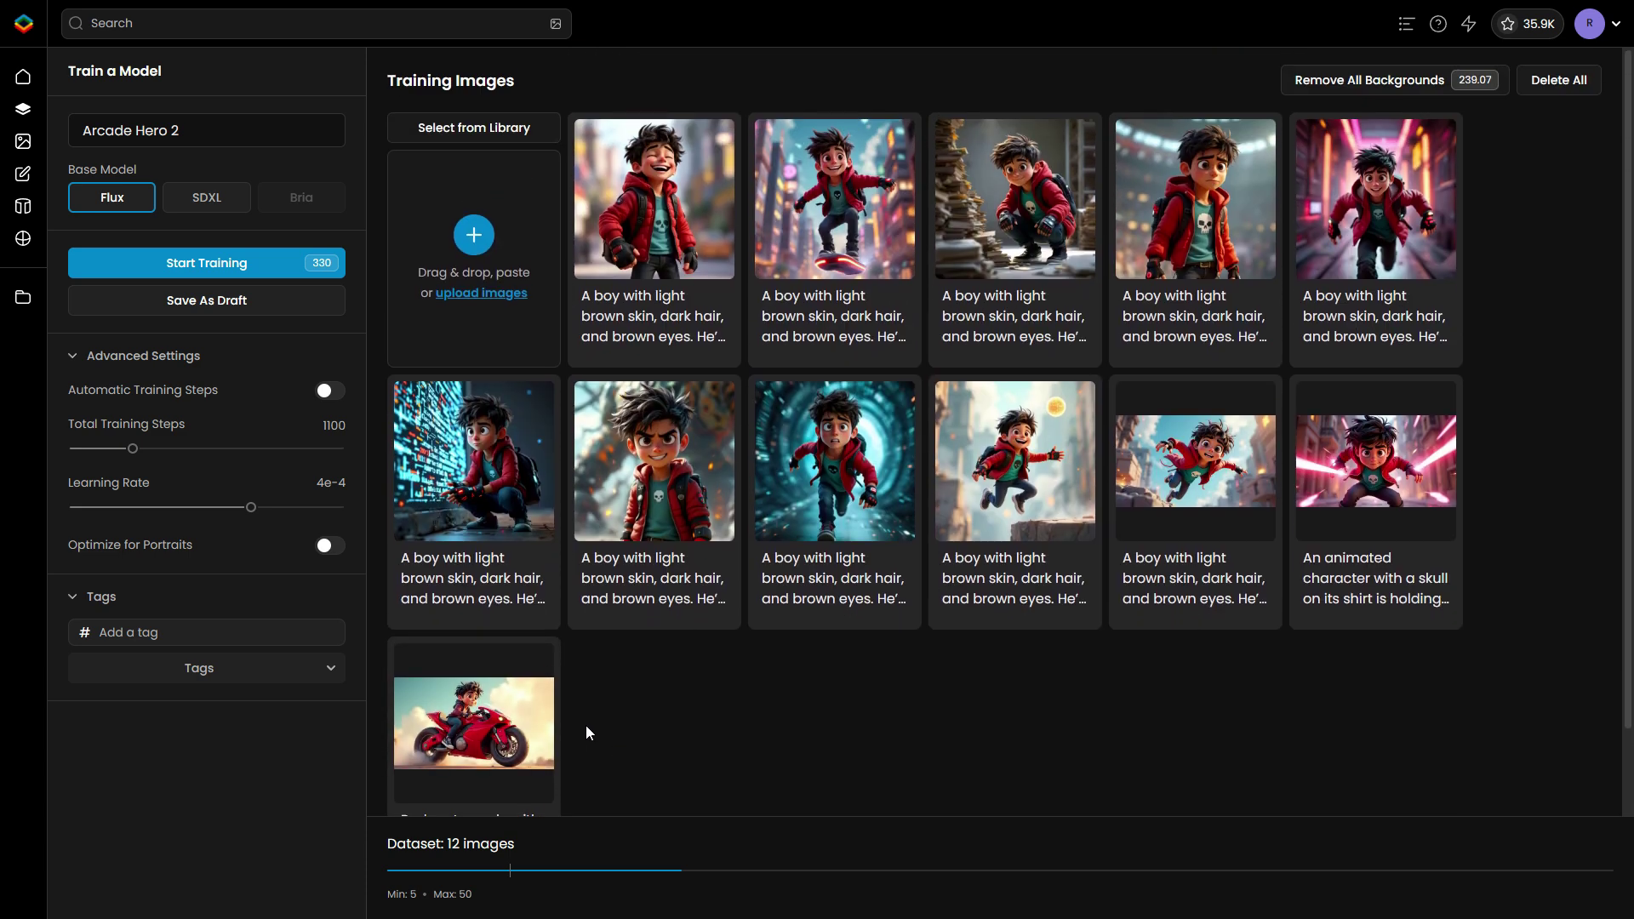
left_click(330, 391)
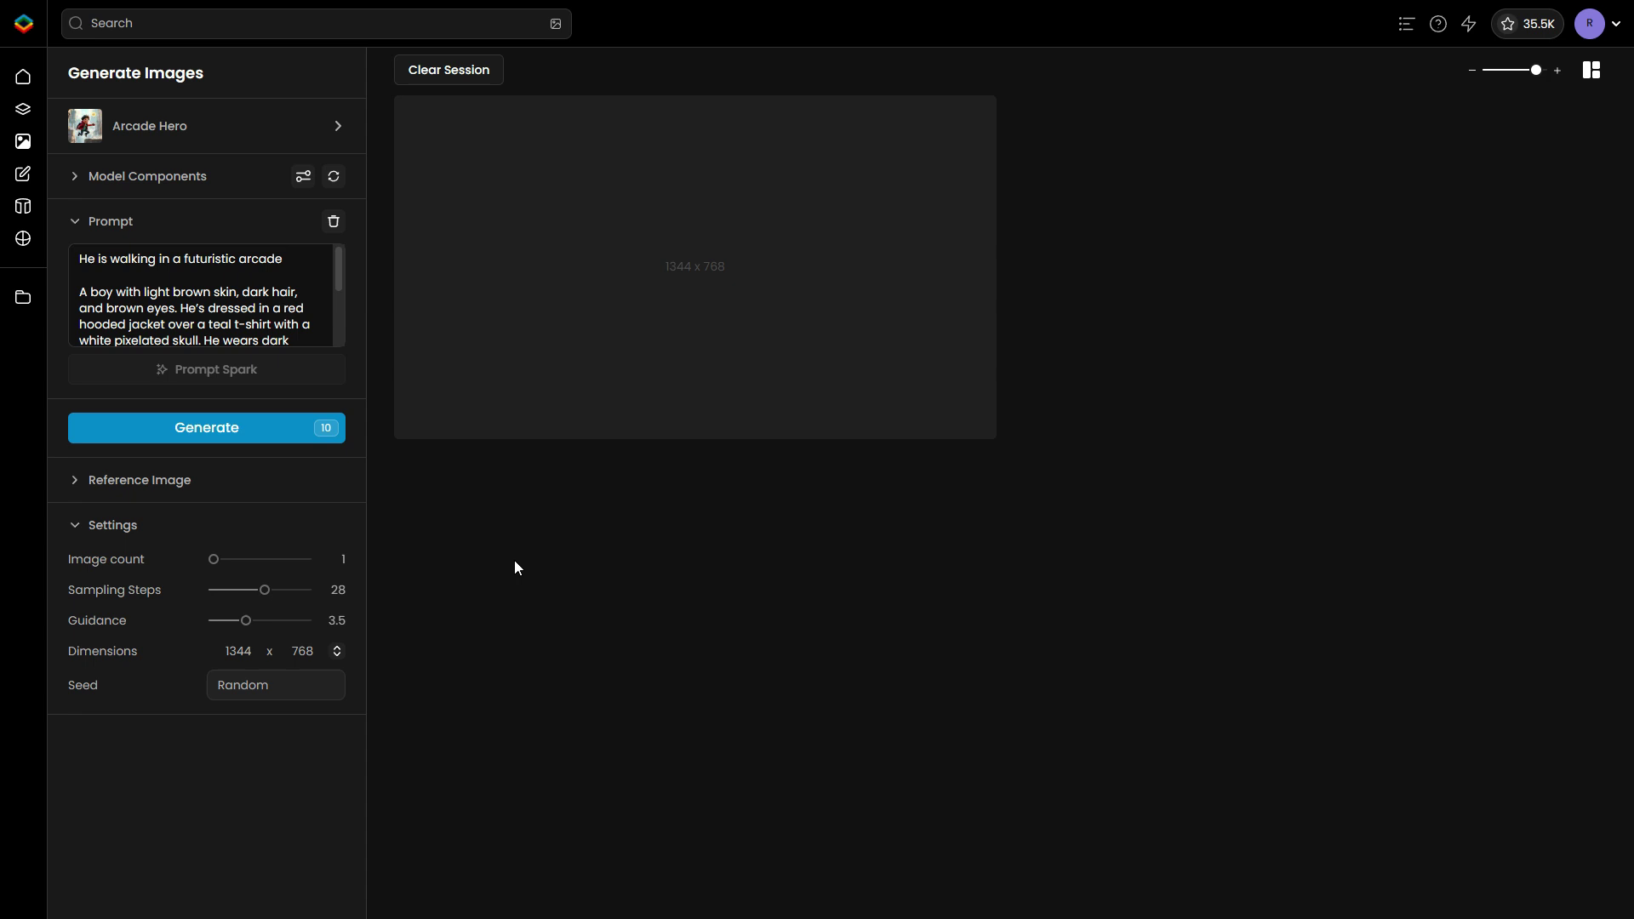
Generate the futuristic-arcade prompt with Arcade Hero, then Arcade Hero 2, and type 'a VR world'.
left_click(260, 436)
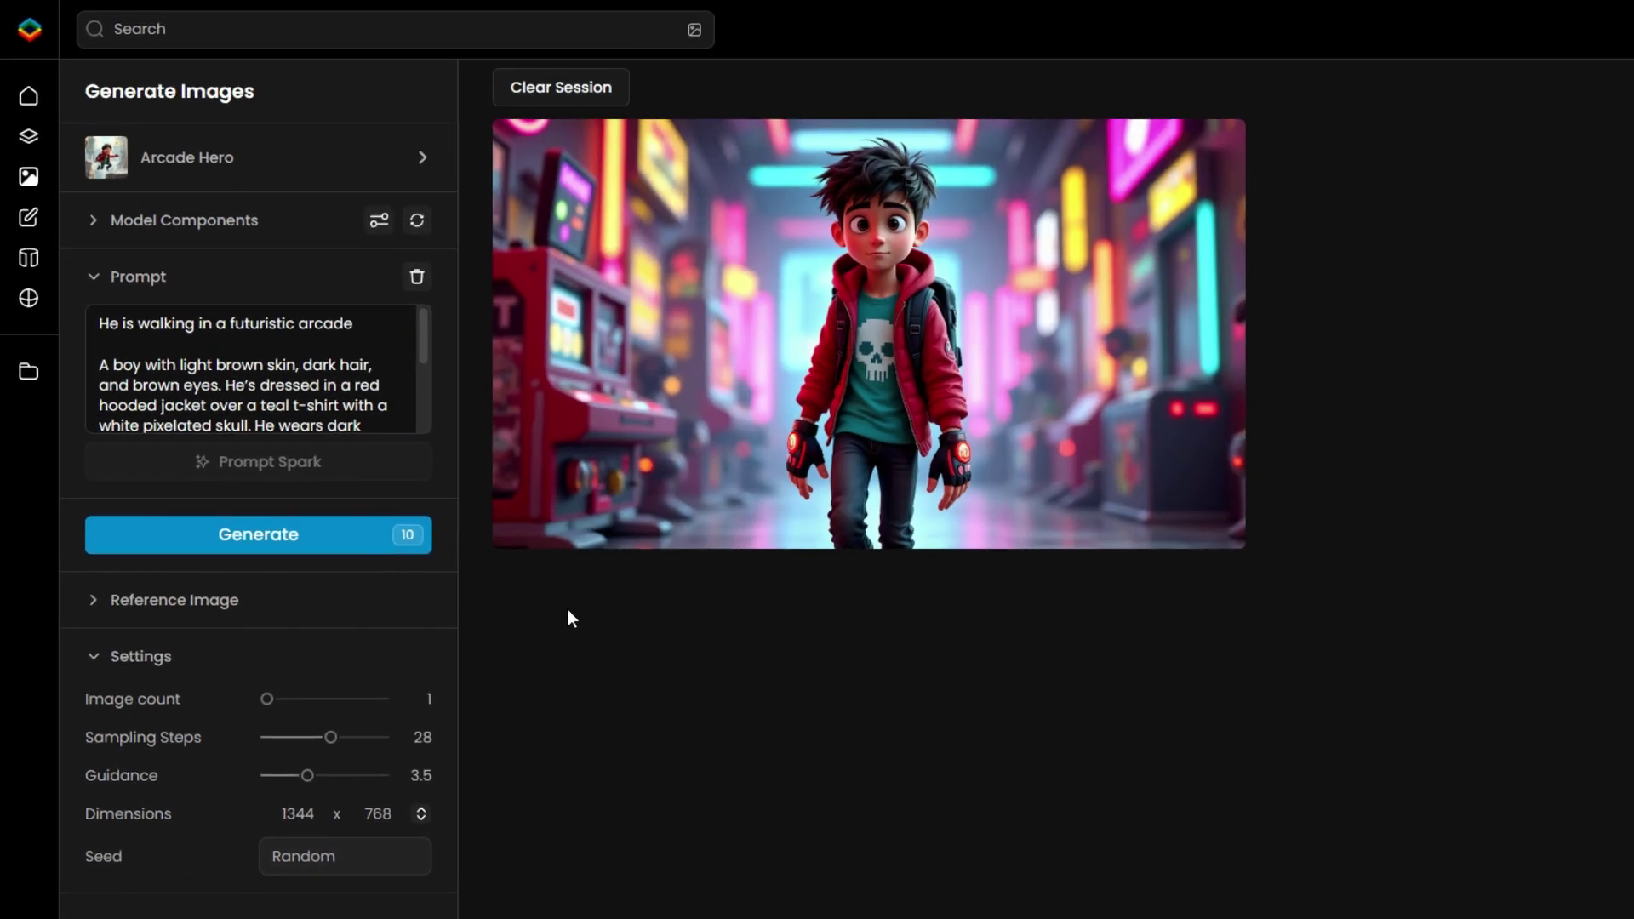
left_click(211, 161)
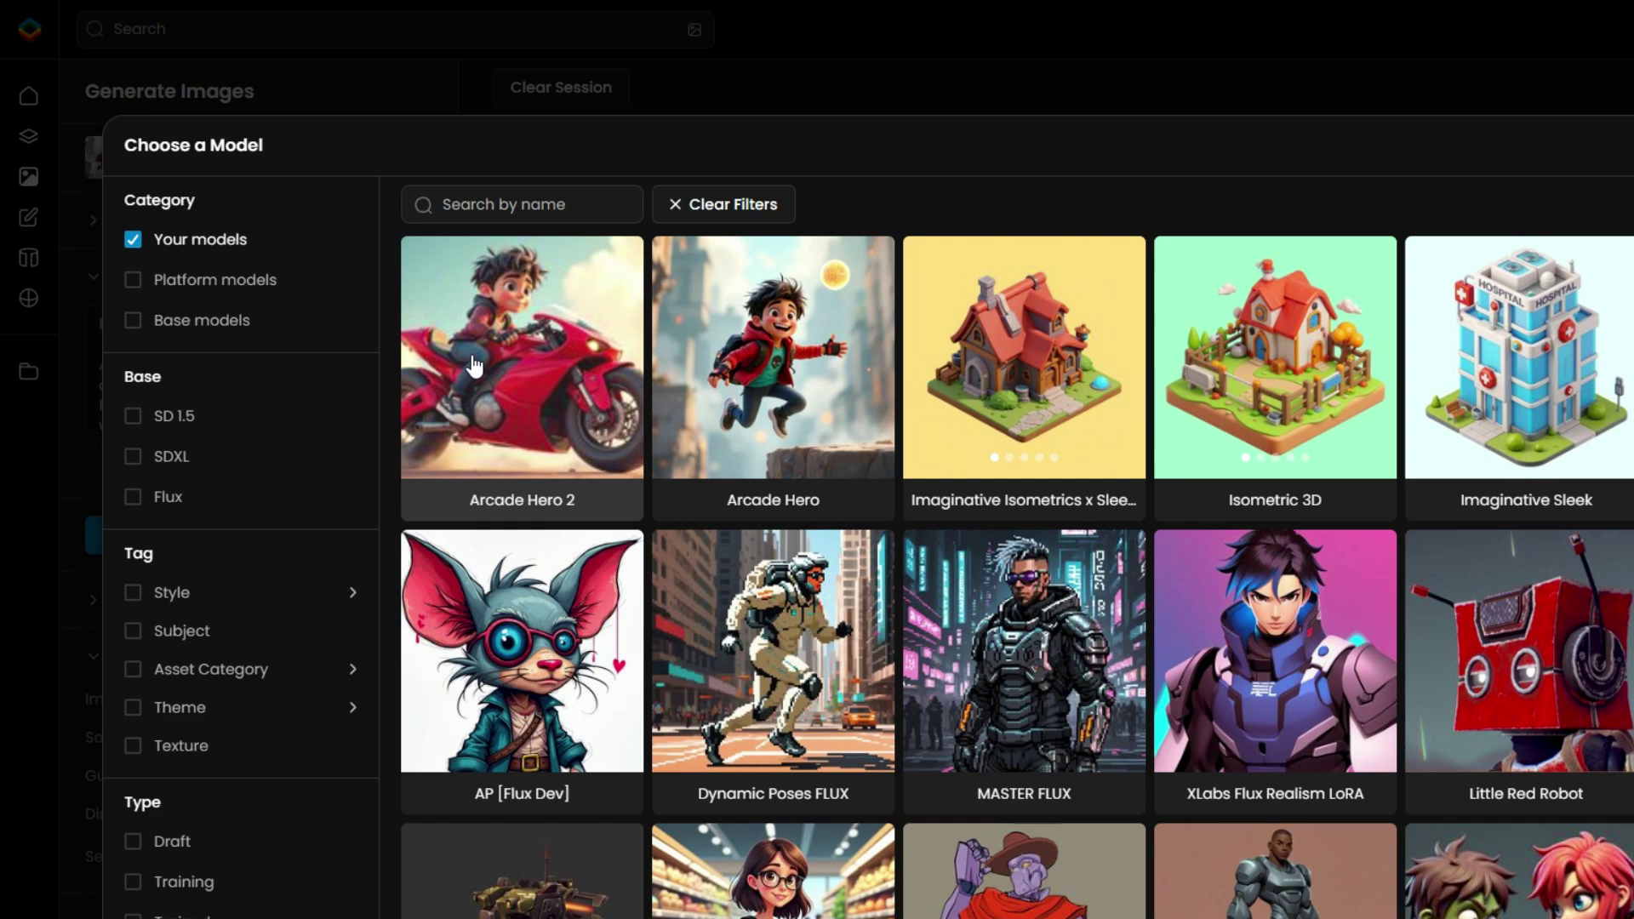
left_click(521, 359)
left_click(168, 421)
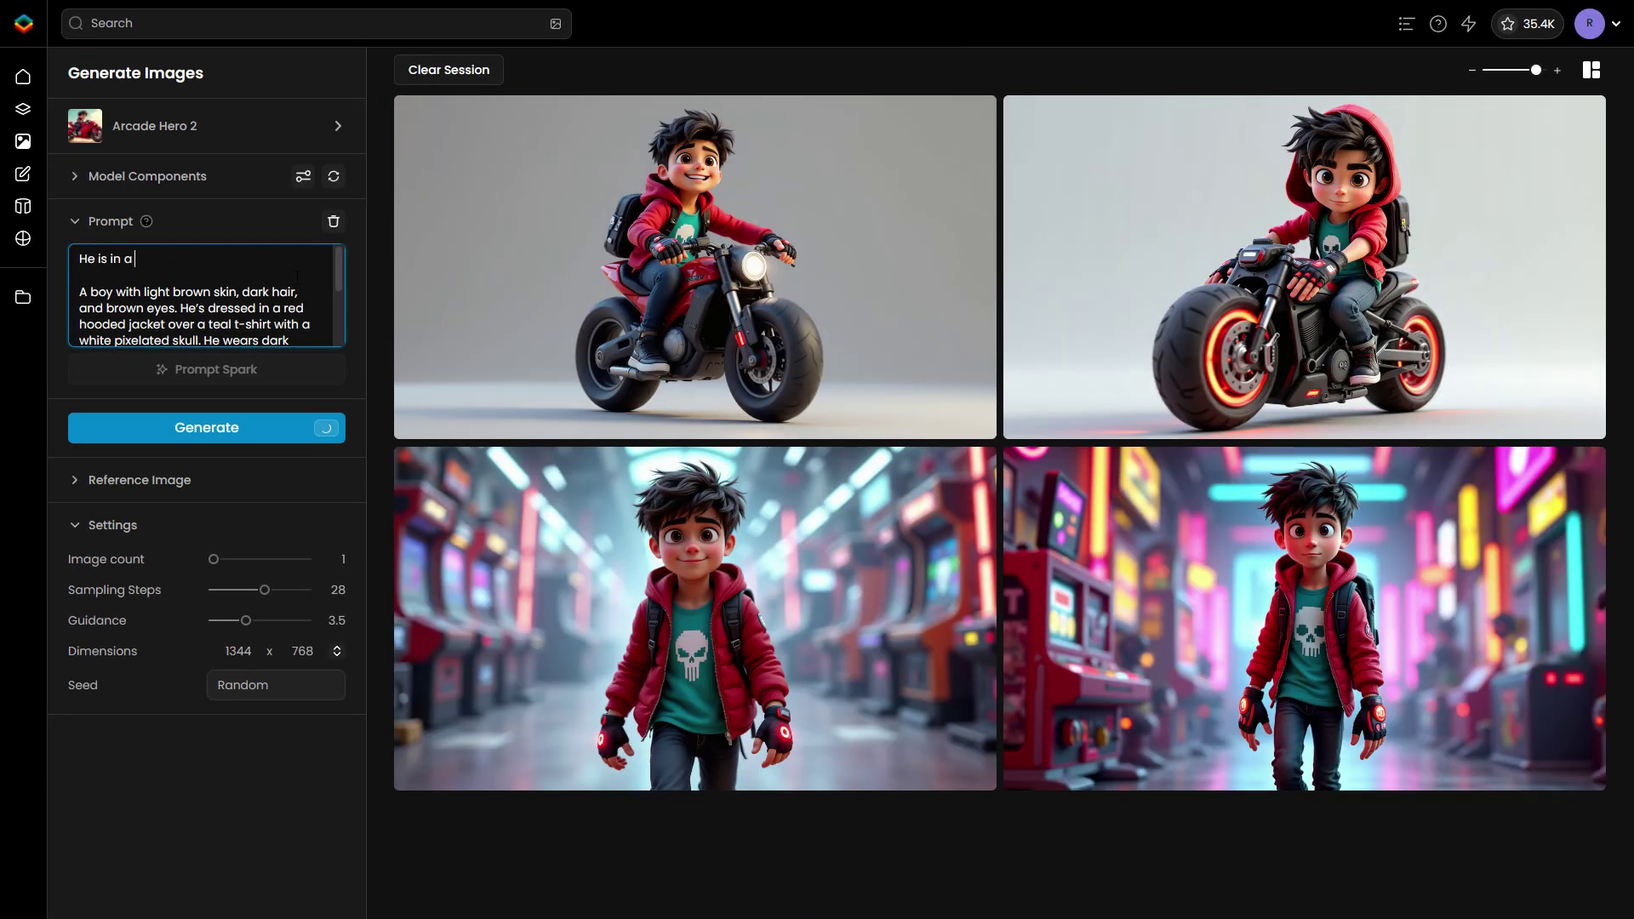
type("a VR world")
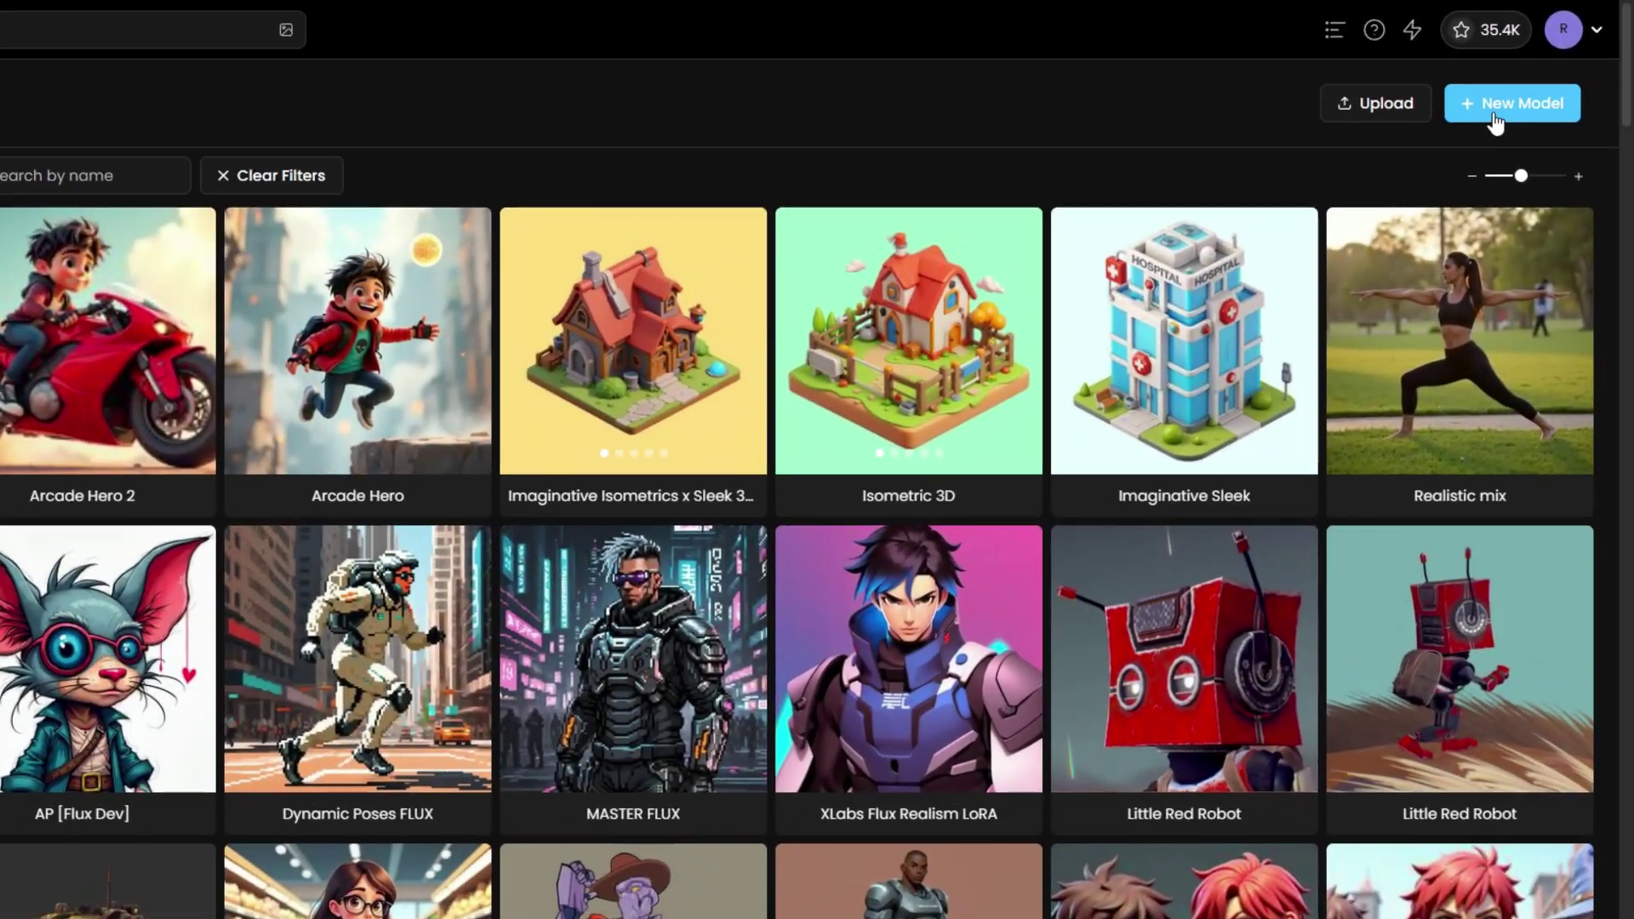
Compose a new model from Arcade Hero 2 with the Bold Comic Scenes style added.
left_click(1532, 85)
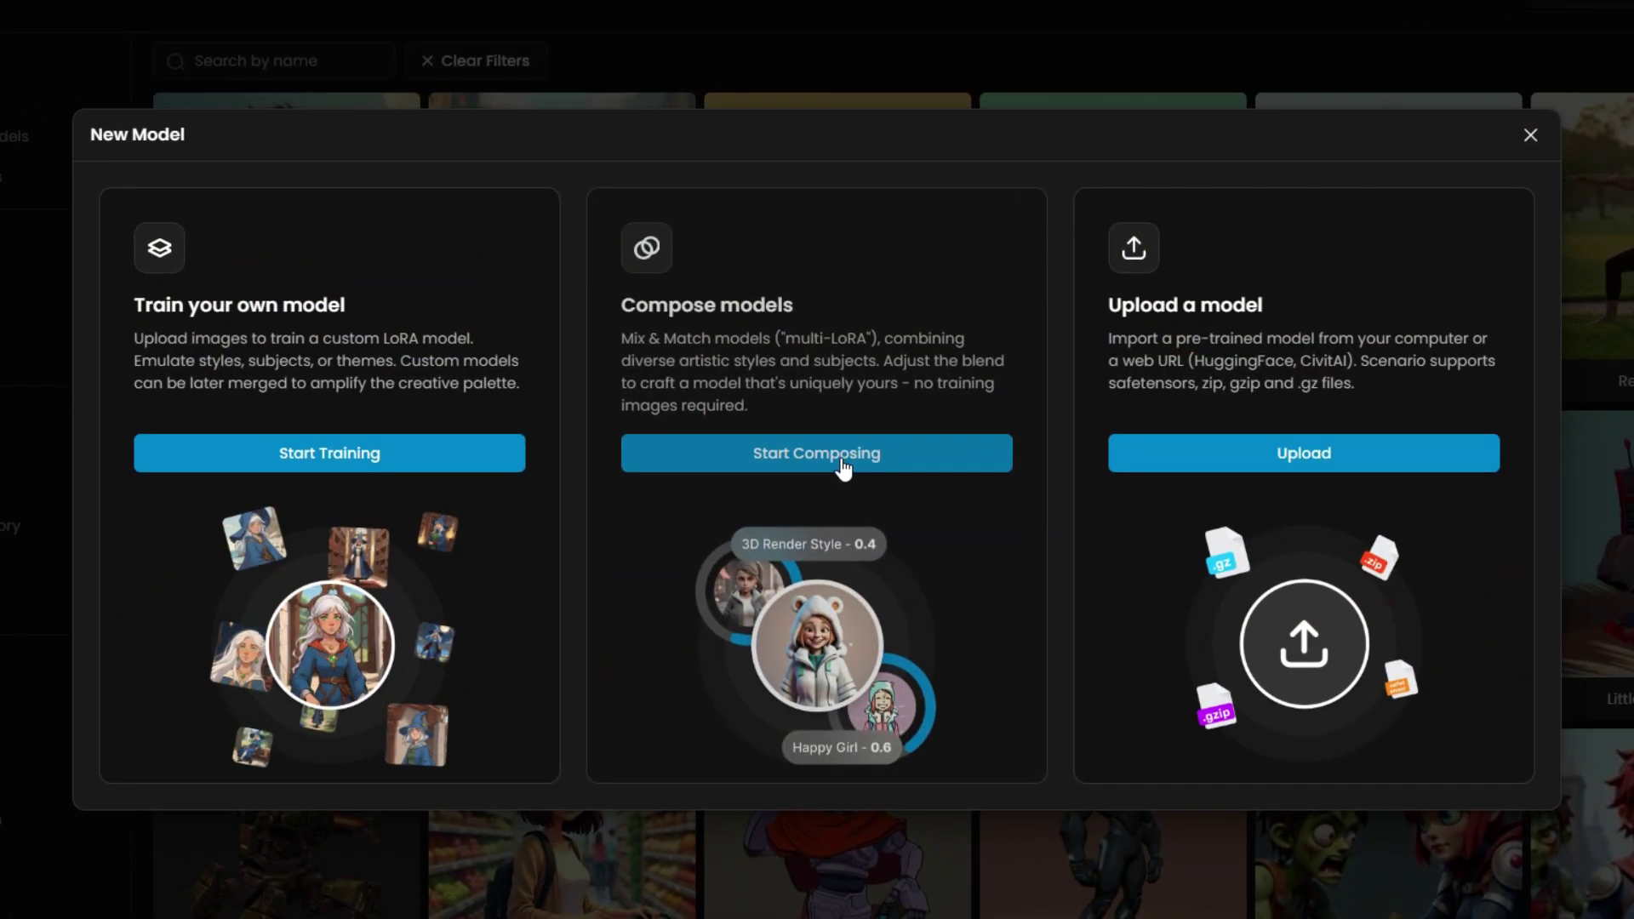
left_click(785, 492)
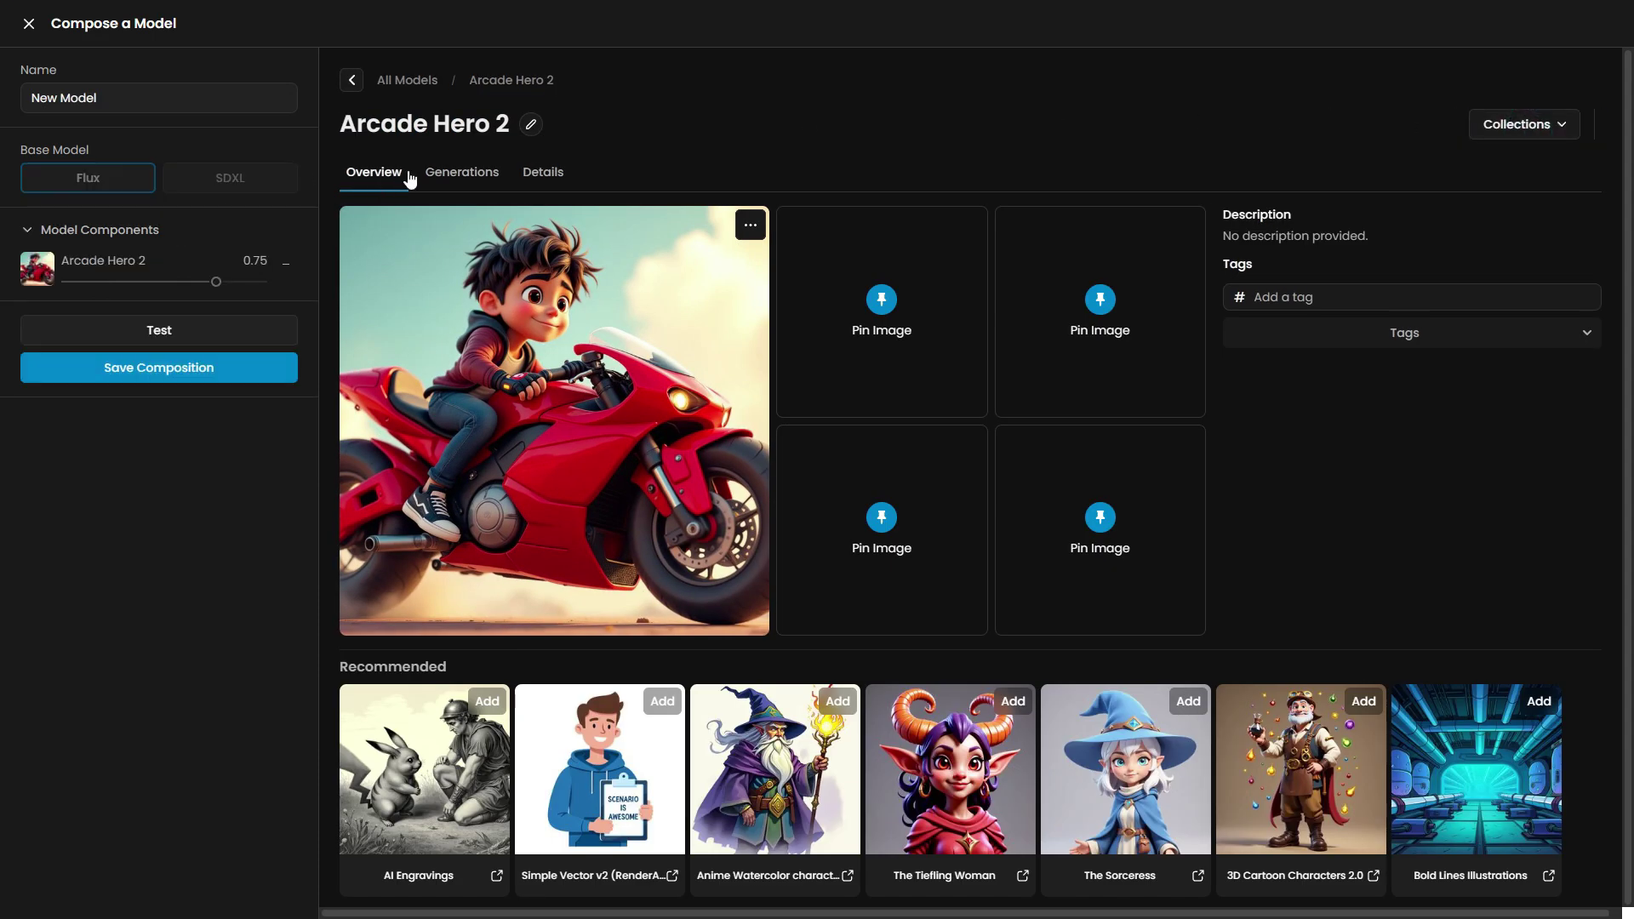
left_click(406, 79)
scroll(587, 412, "down", 3)
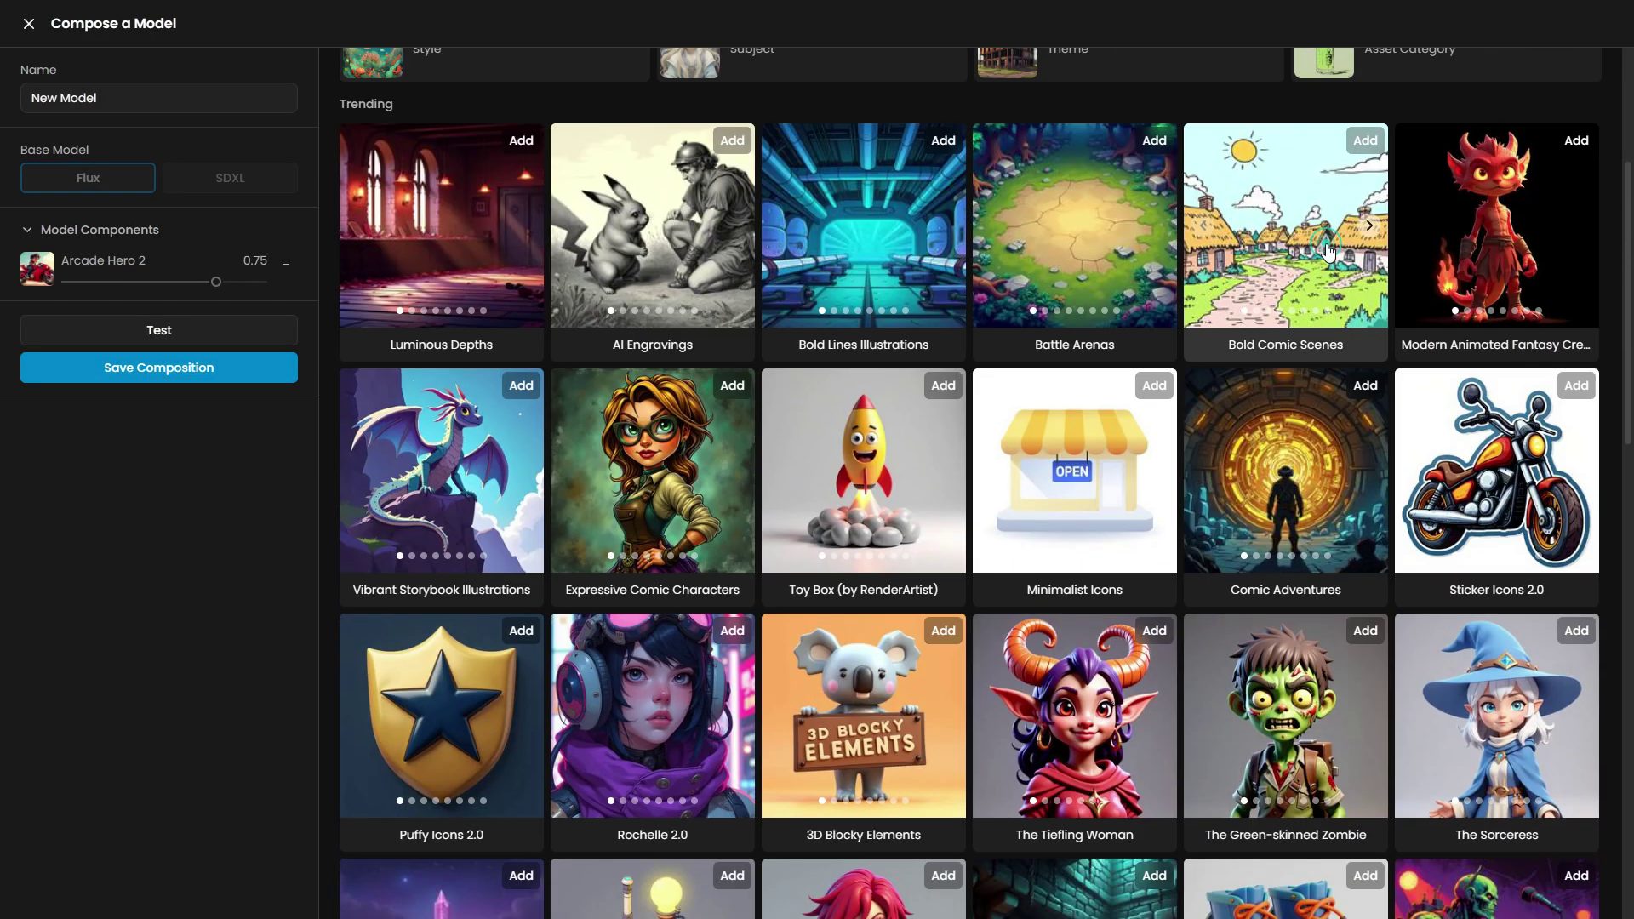
left_click(1328, 251)
left_click(1528, 175)
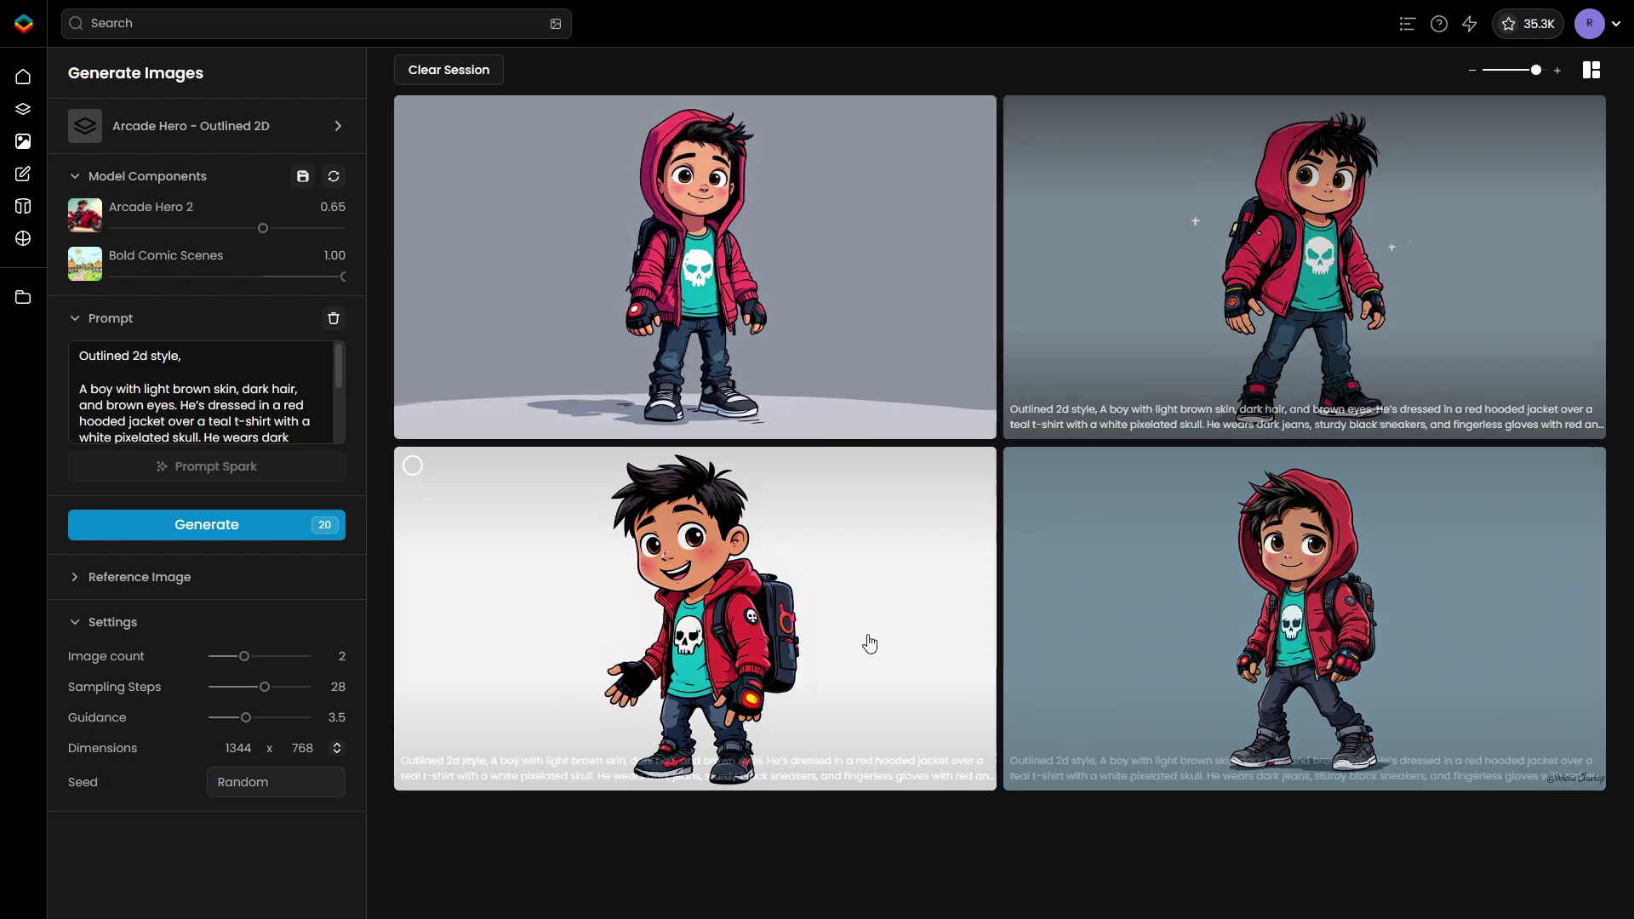
Browse the generated outlined 2D hooded-boy images full size.
left_click(868, 641)
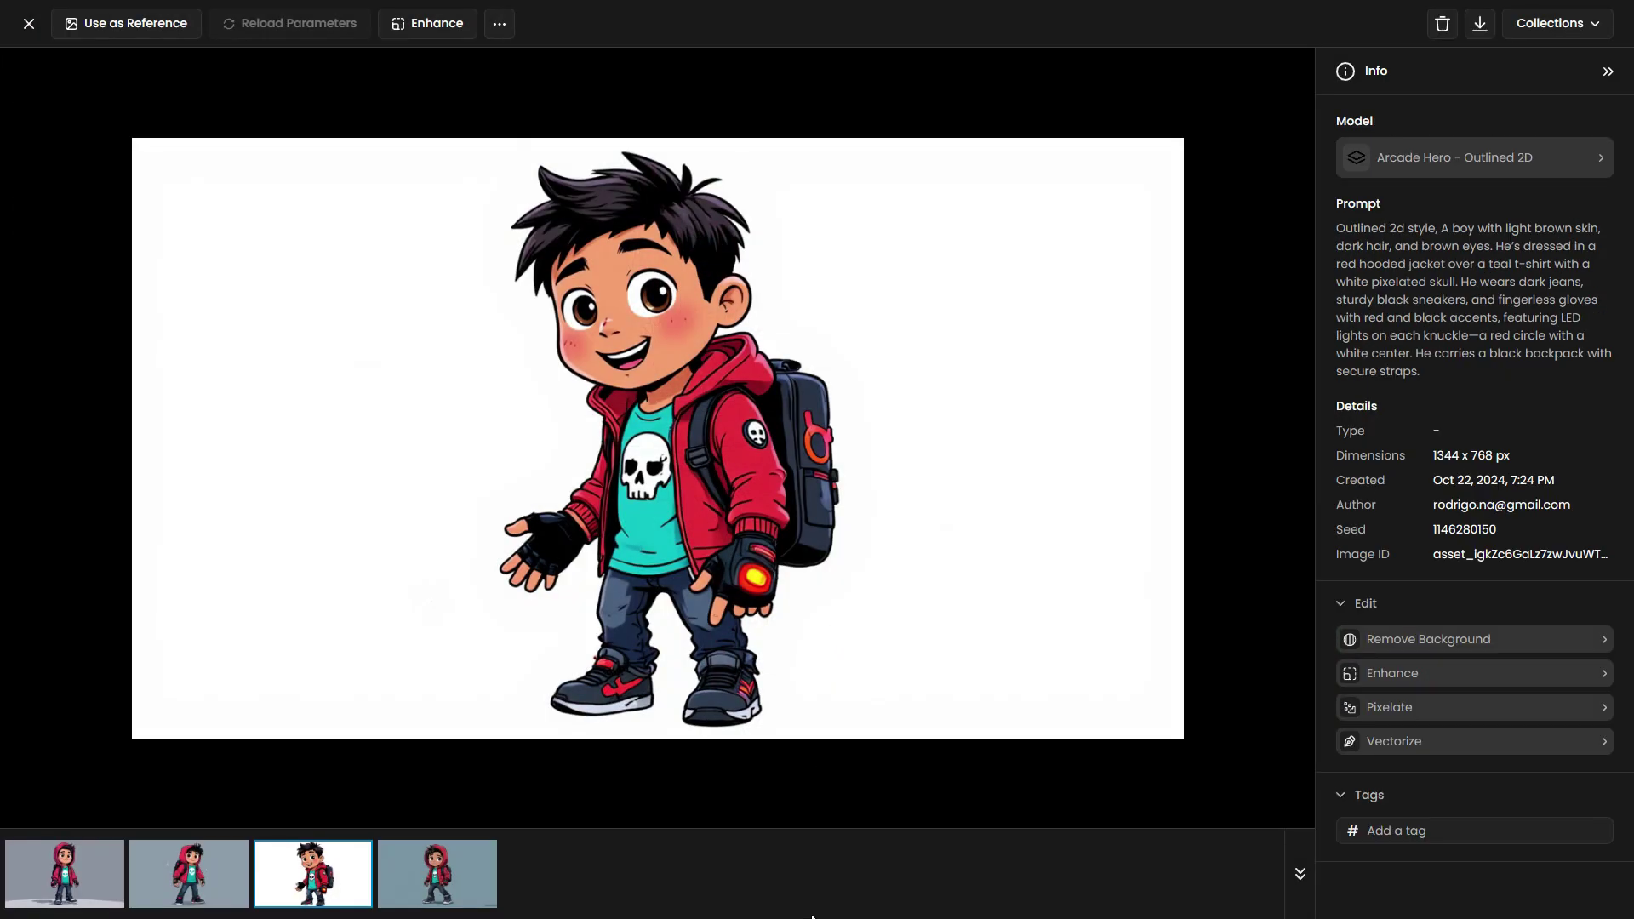
key("Right")
key("Left")
key("Left")
key("Left")
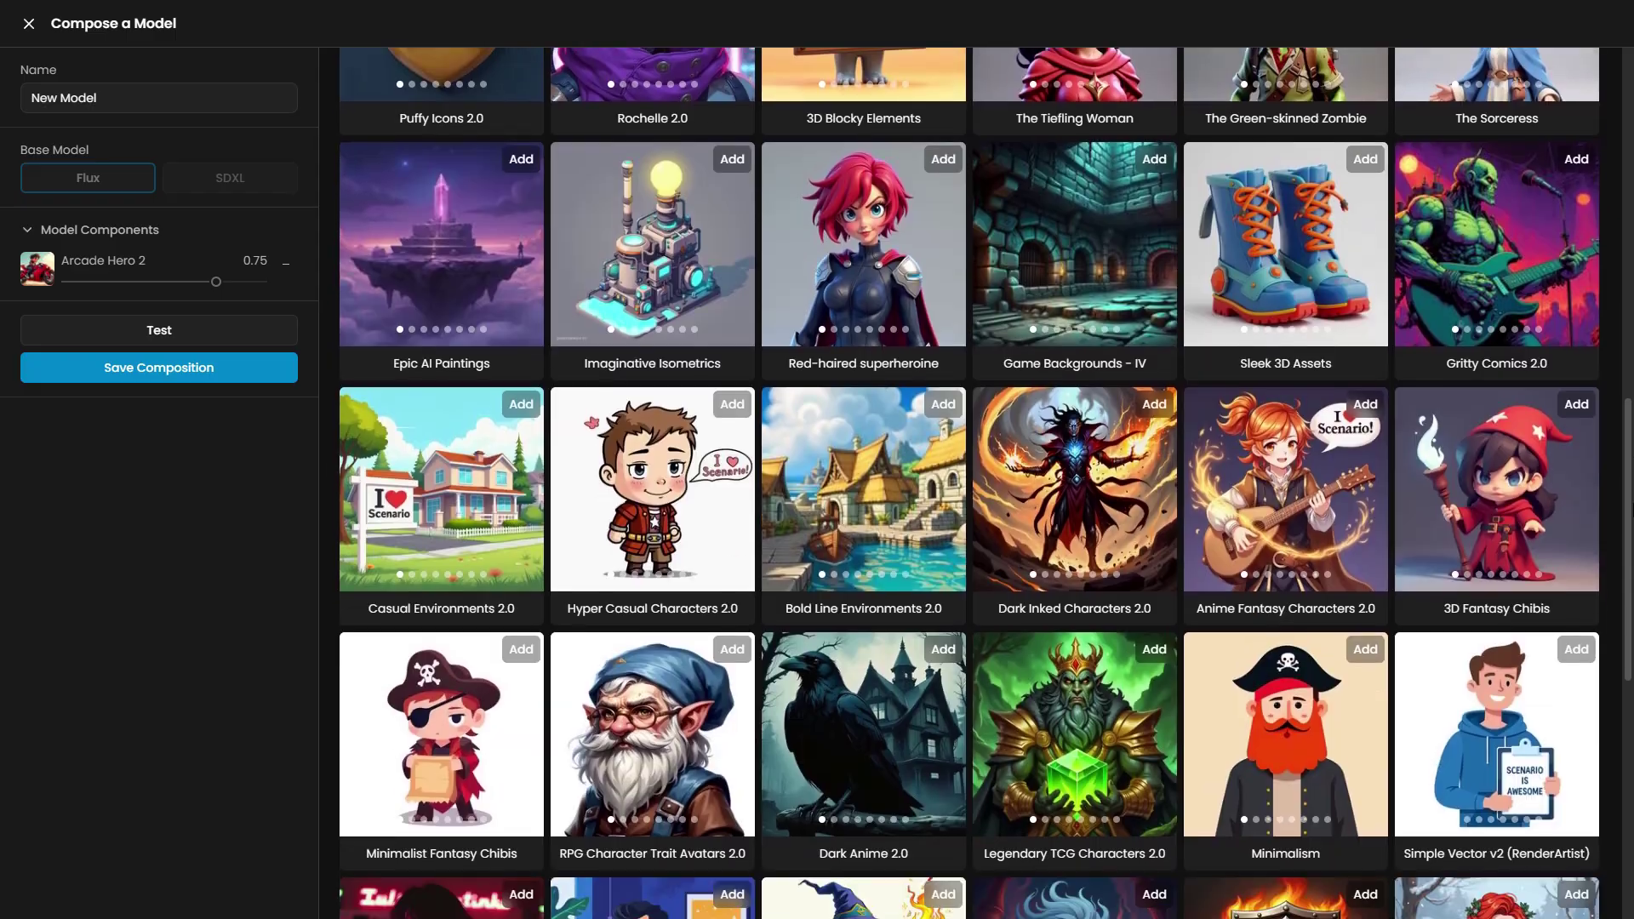
Add Simple Vector v2 to the Arcade Hero composition and generate images.
scroll(1524, 516, "down", 3)
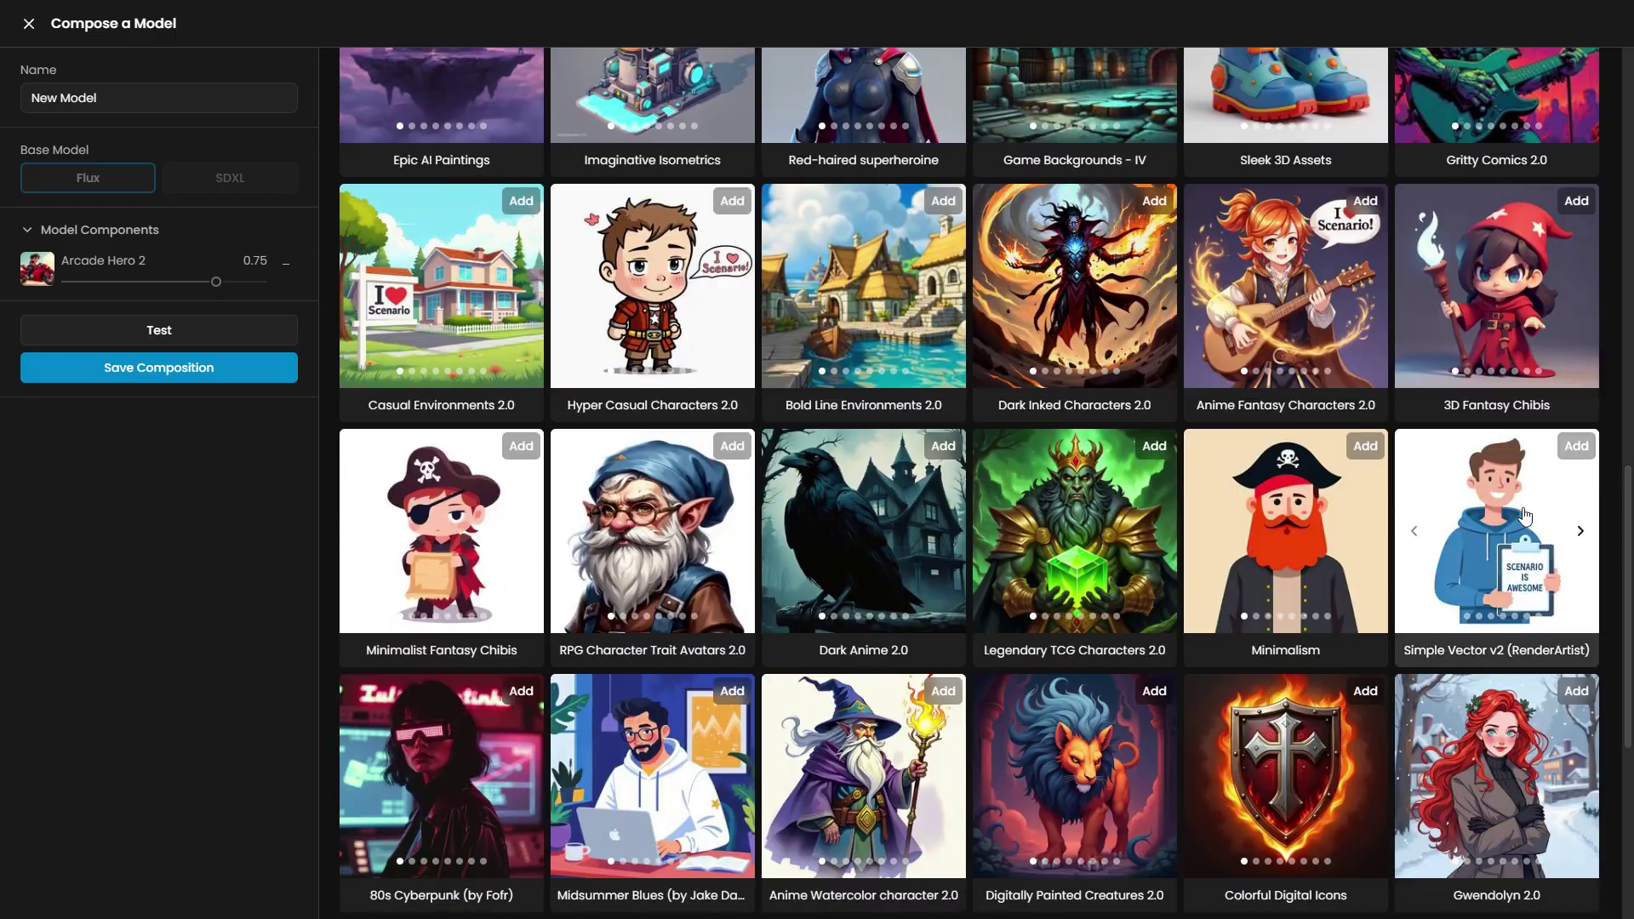
left_click(1572, 445)
scroll(1550, 458, "down", 2)
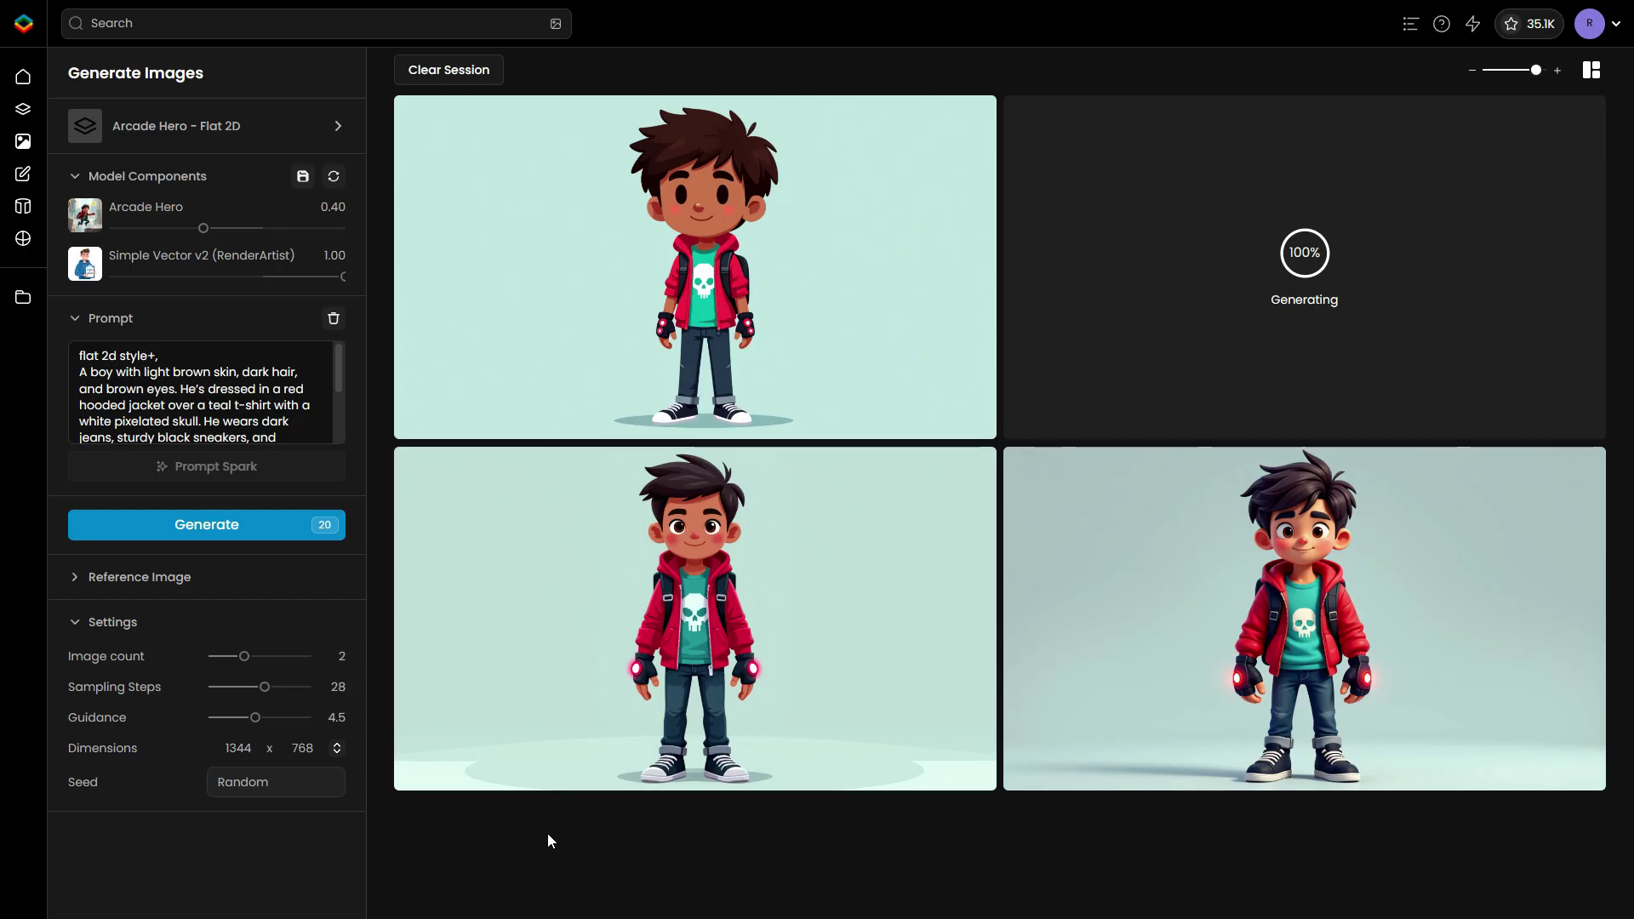
Browse the four flat-style hooded-boy images full size.
left_click(629, 621)
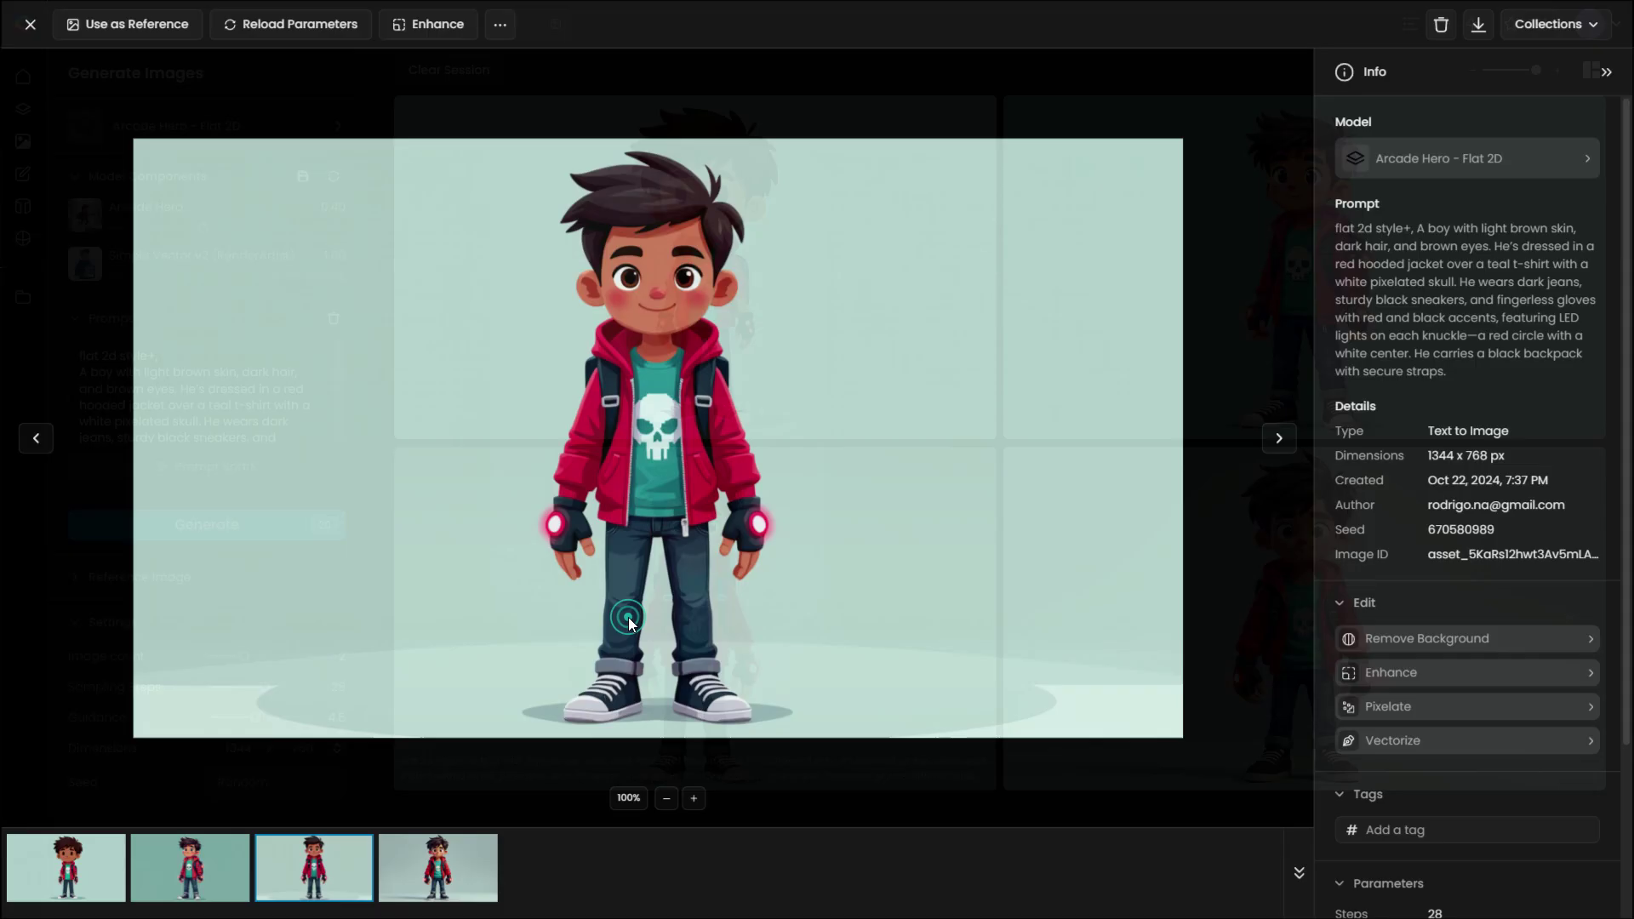
key("Left")
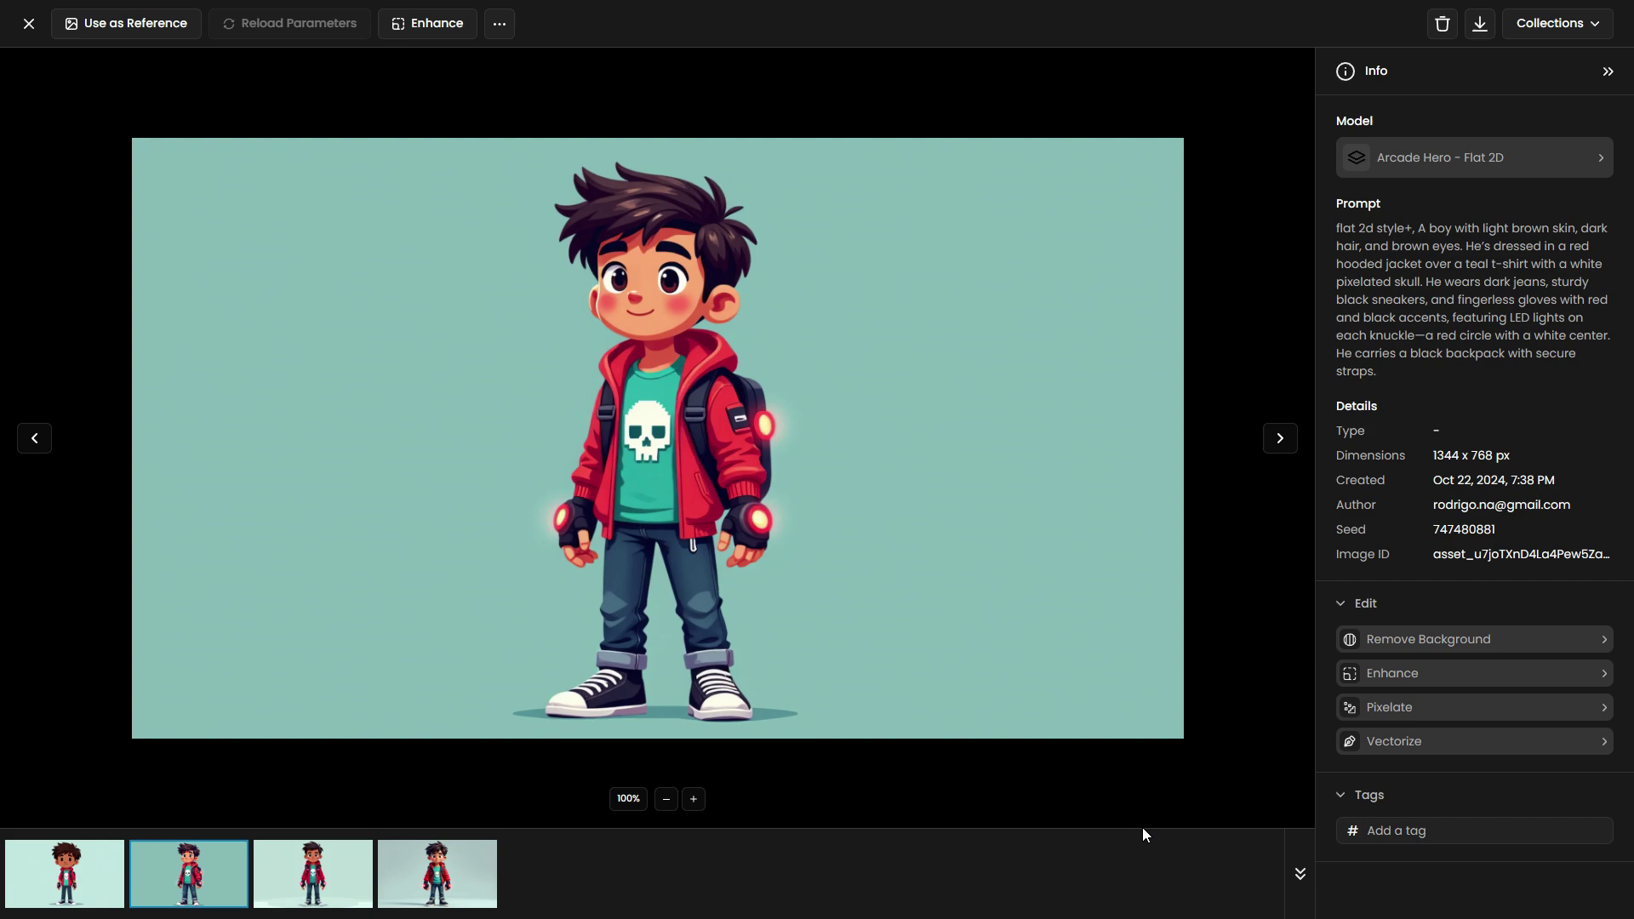
key("Left")
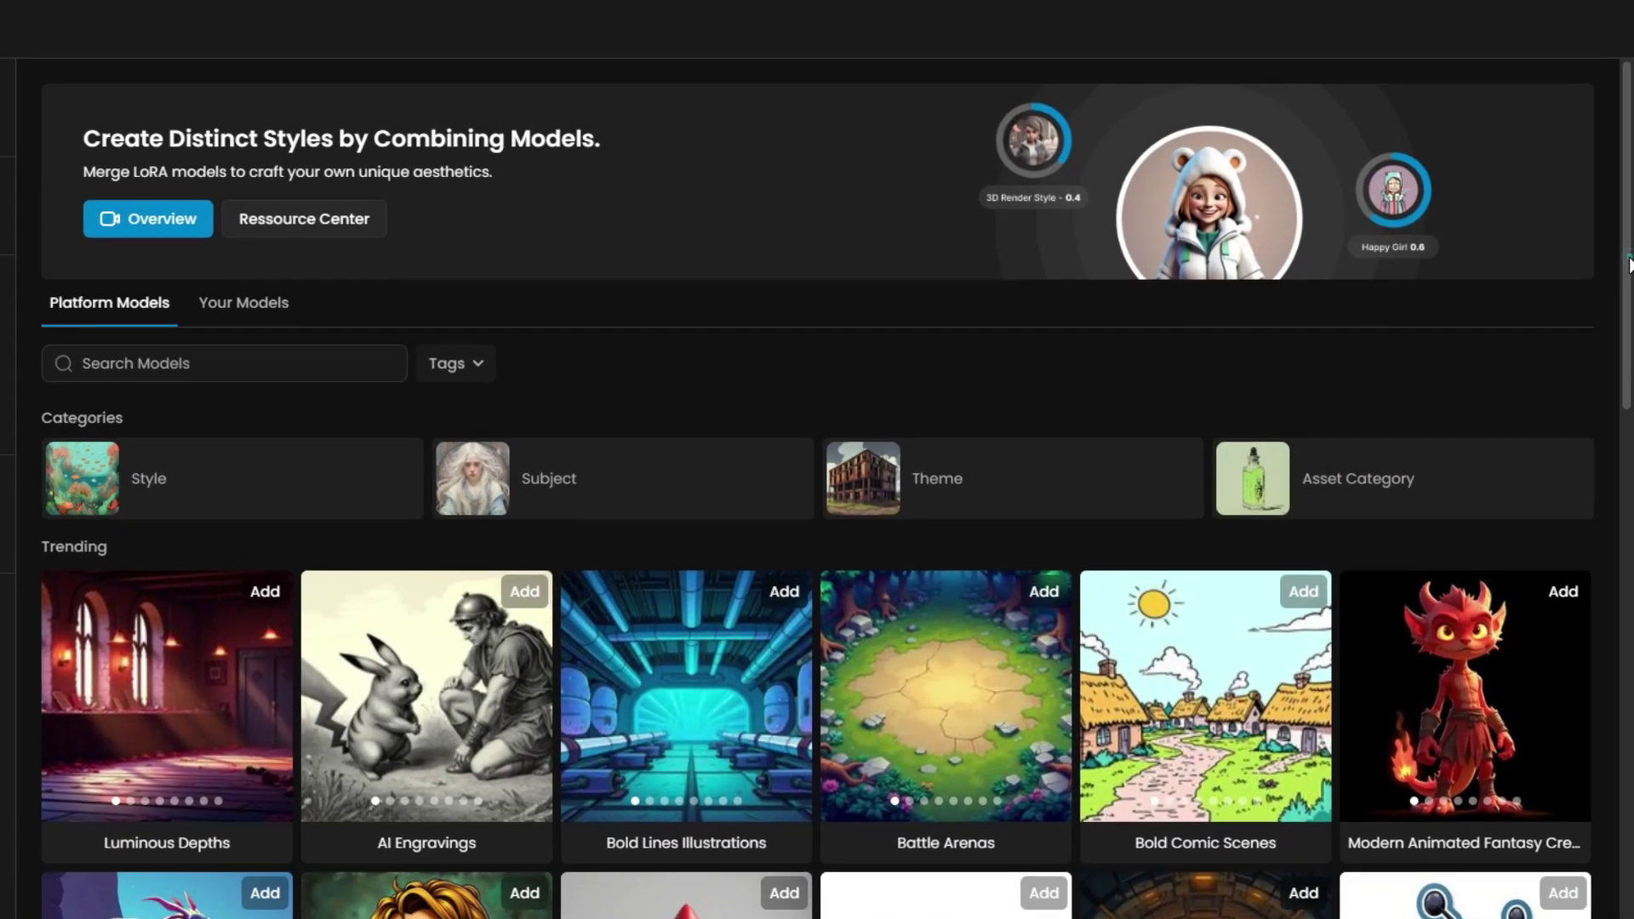
Open the Arcade Hero 2 model page from the Models list.
left_click_drag(1627, 247, 1569, 825)
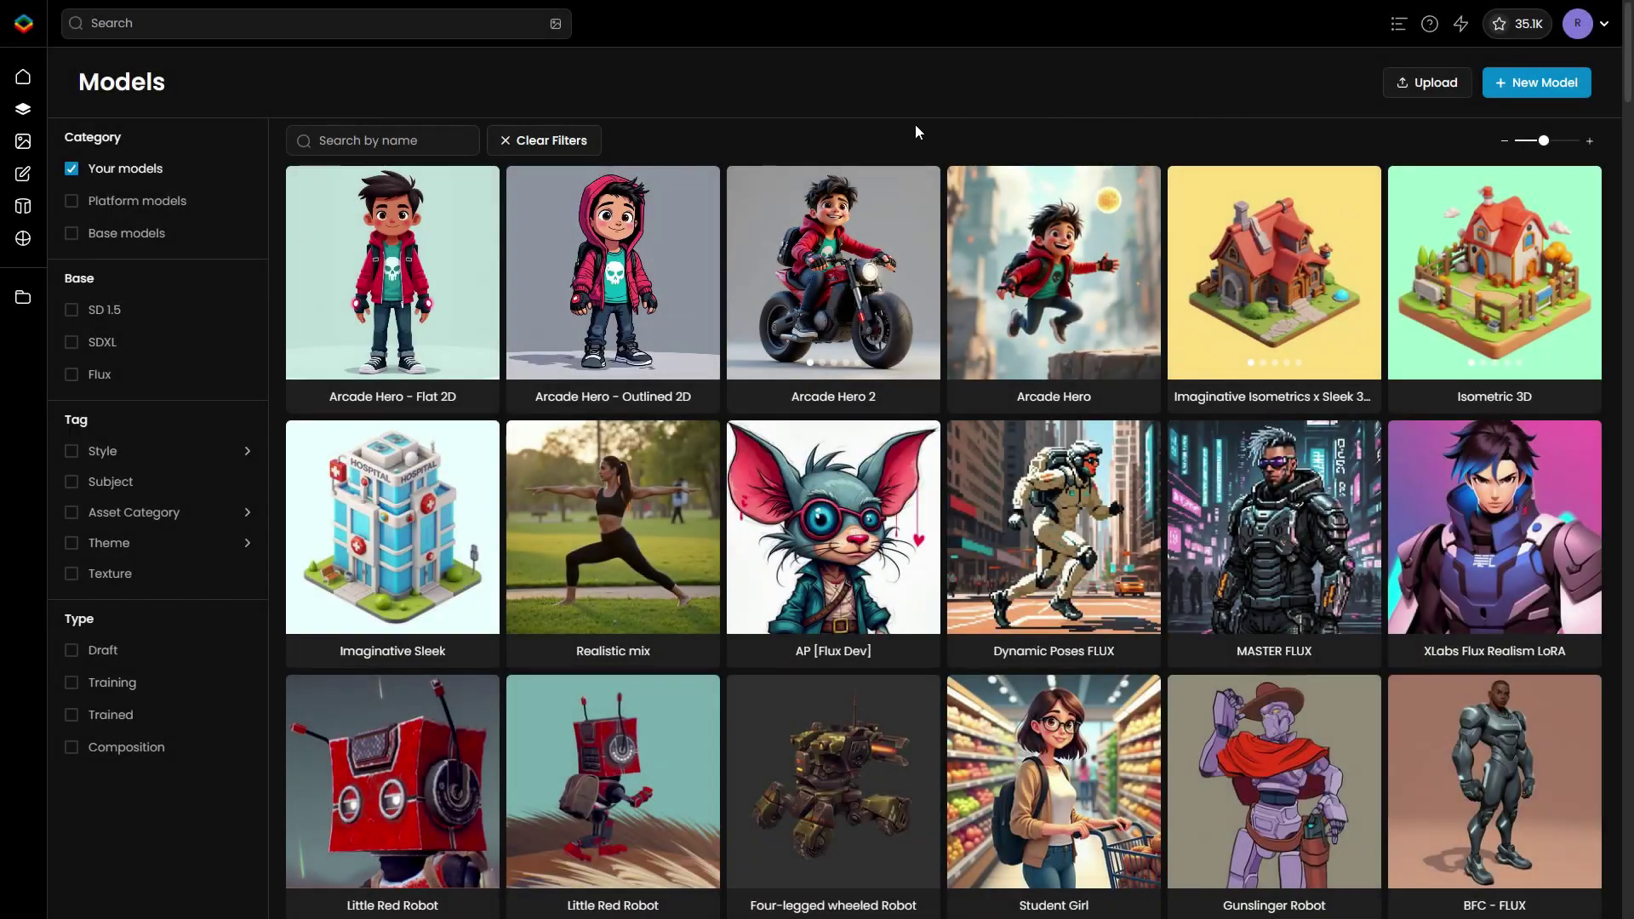
left_click(830, 263)
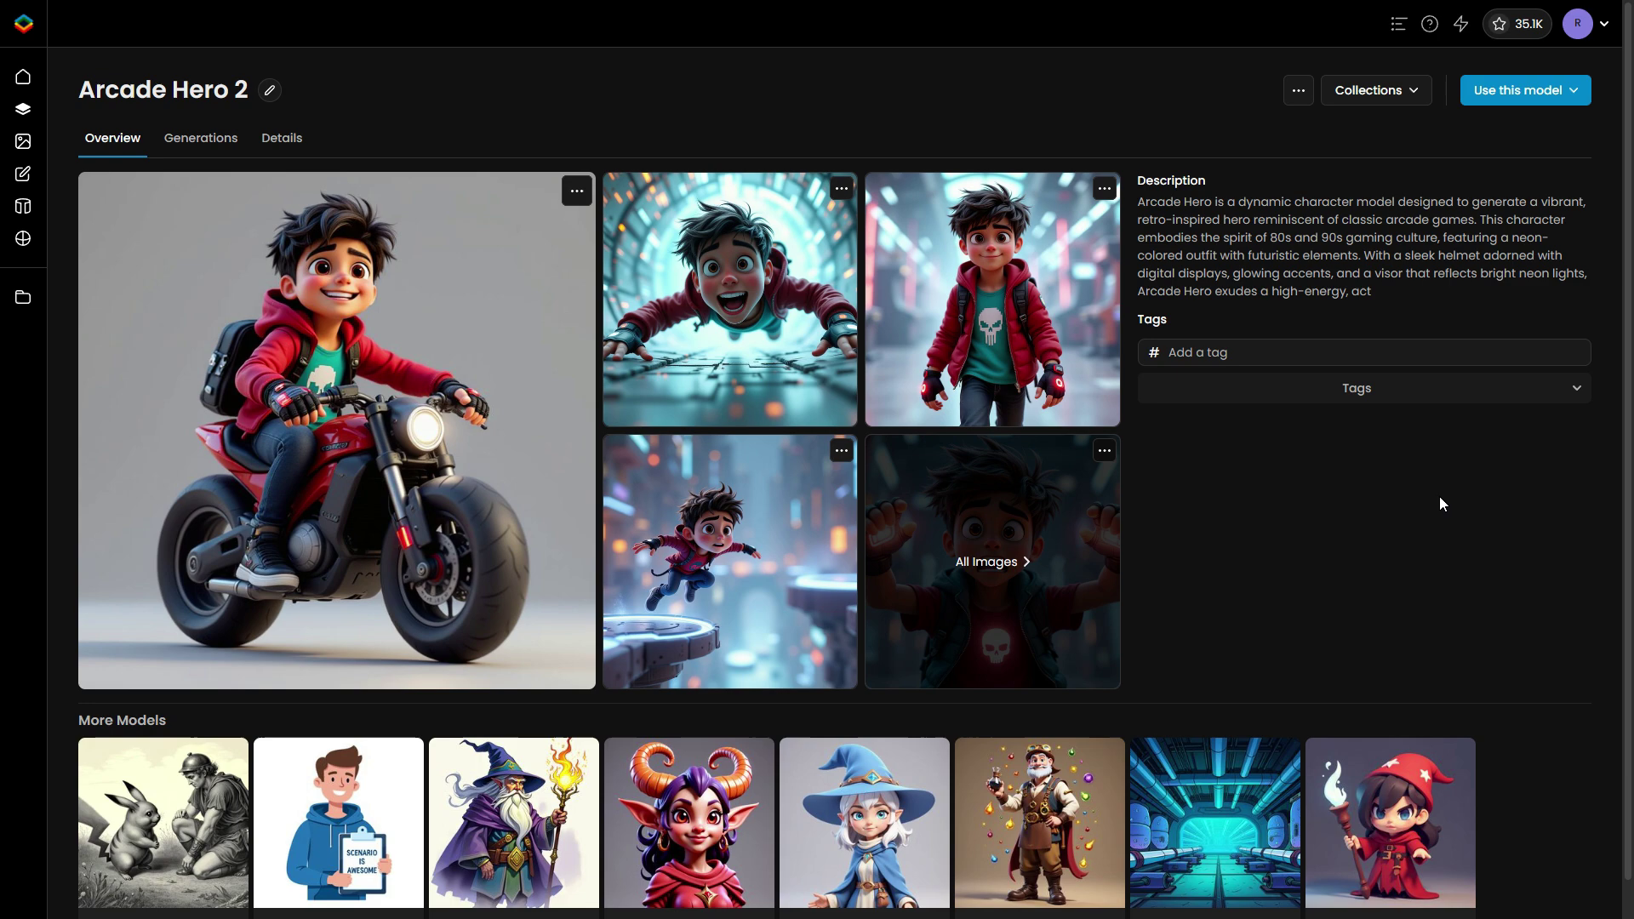
Review Arcade Hero 2's training details (12 images, Flux LoRA, 1100 steps), then show its generations.
left_click(284, 144)
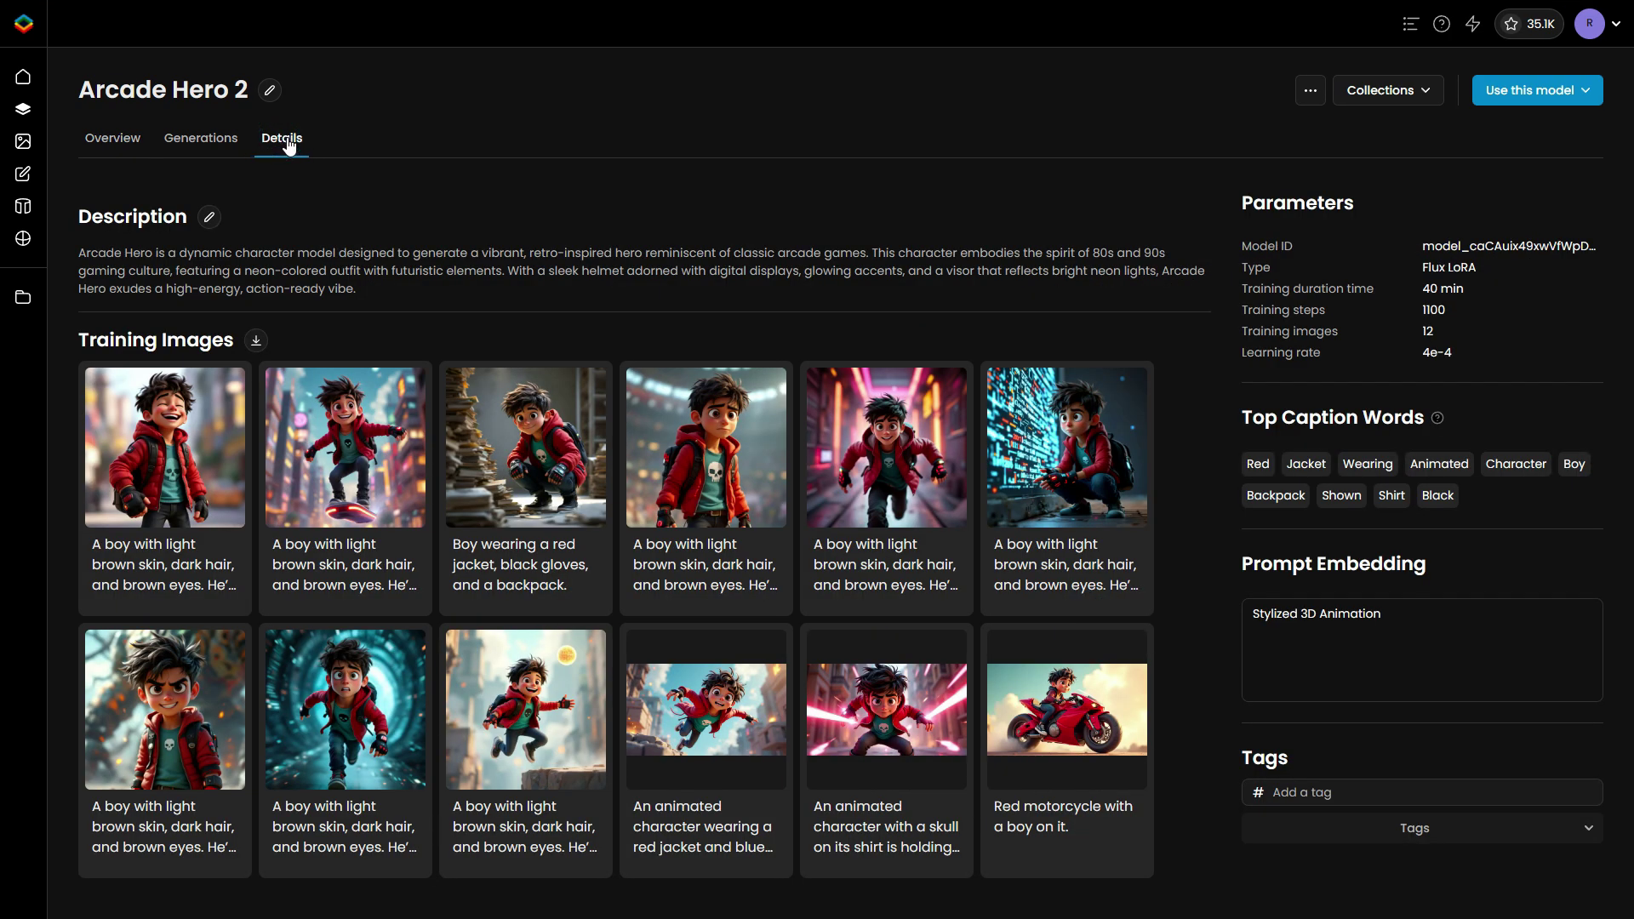
left_click(209, 141)
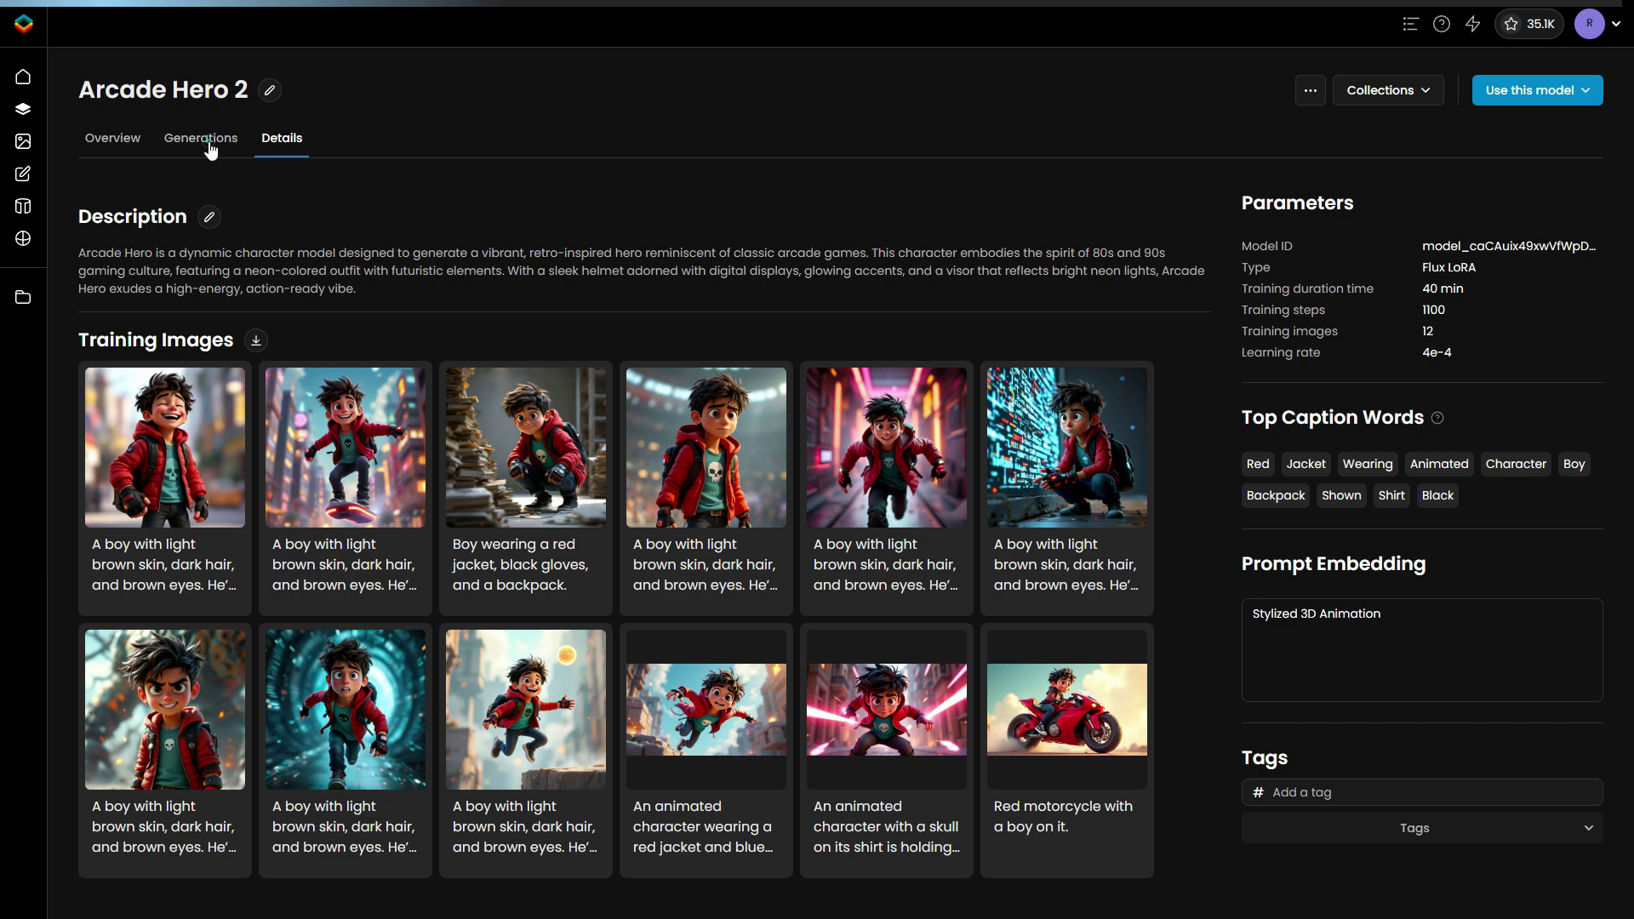